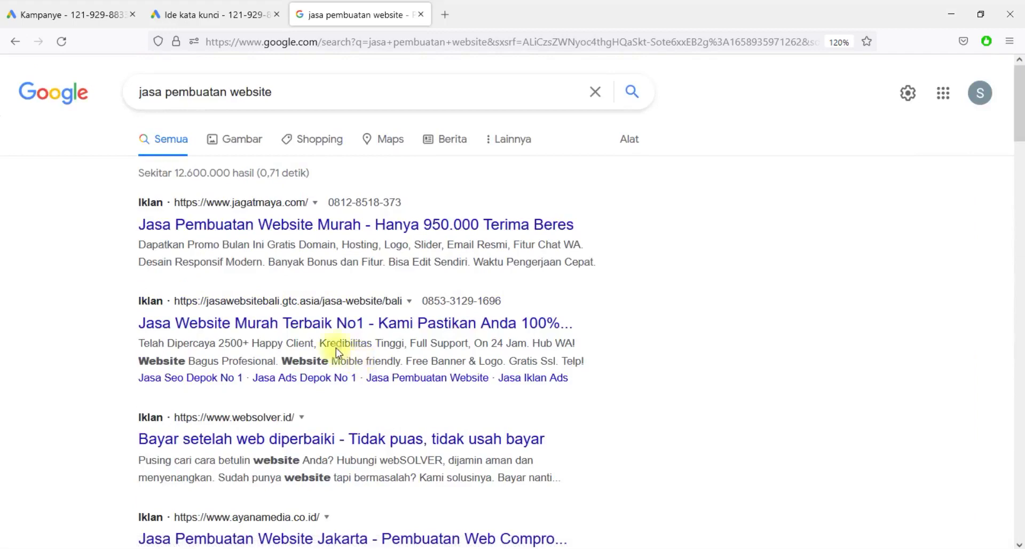
- Examine the ads and organic listings in the Google results for "jasa pembuatan website", and close the results tab
scroll(338, 231, down, 10)
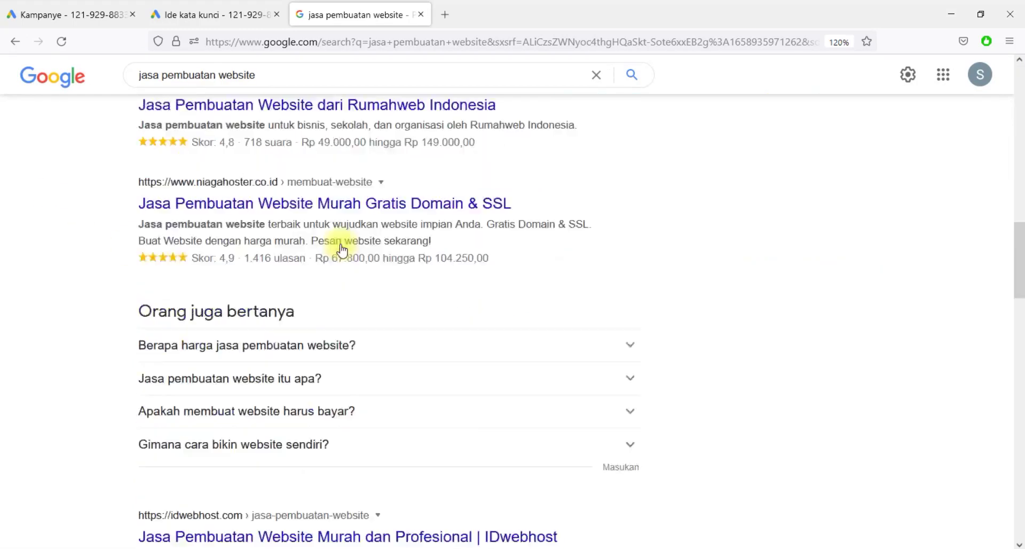
scroll(342, 320, down, 10)
scroll(343, 405, down, 6)
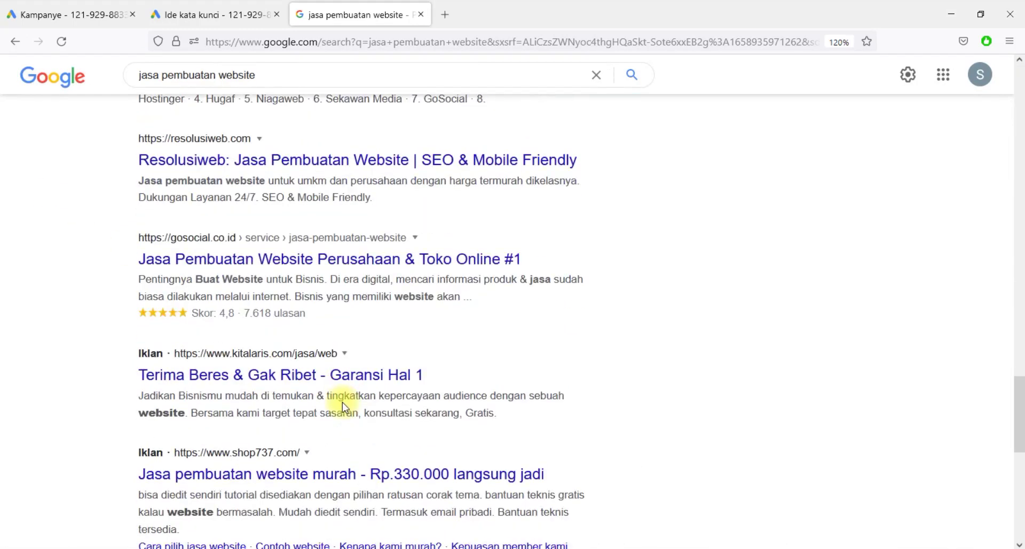
scroll(341, 402, down, 5)
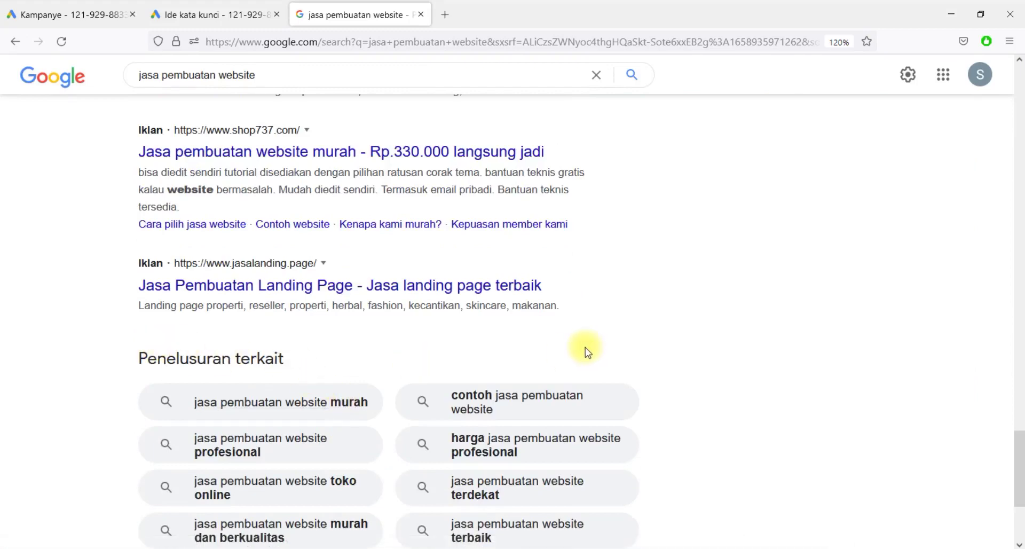
scroll(585, 348, up, 4)
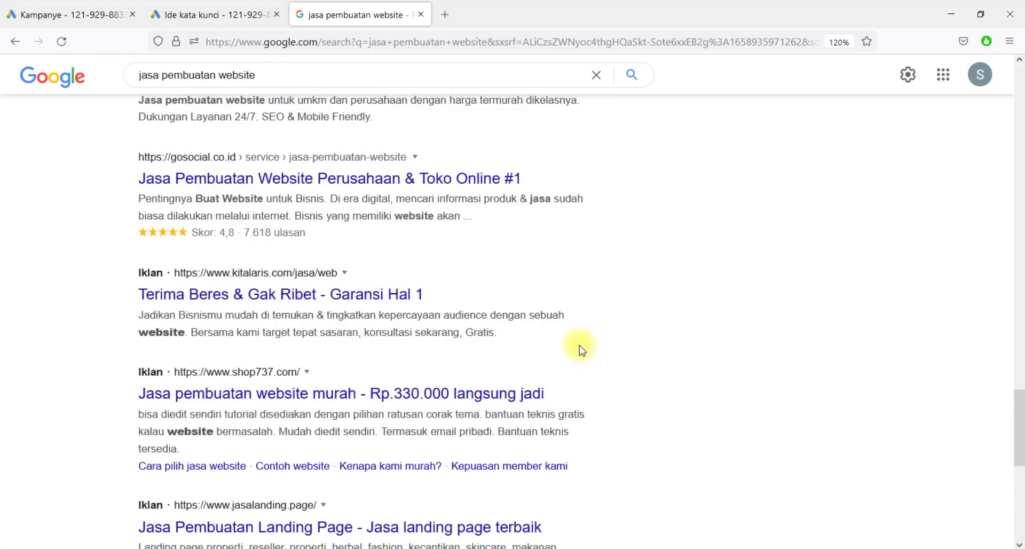
scroll(538, 338, up, 8)
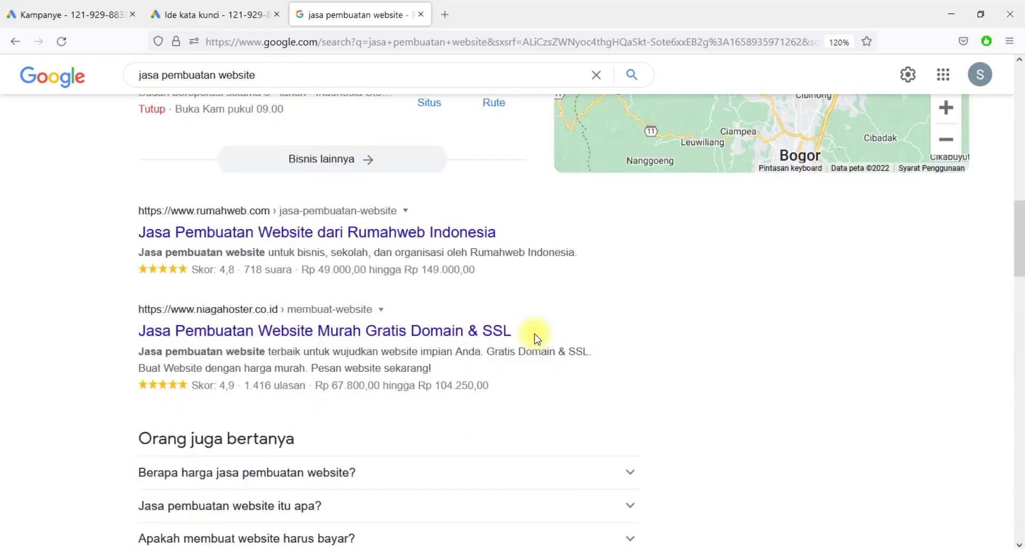
scroll(534, 333, up, 10)
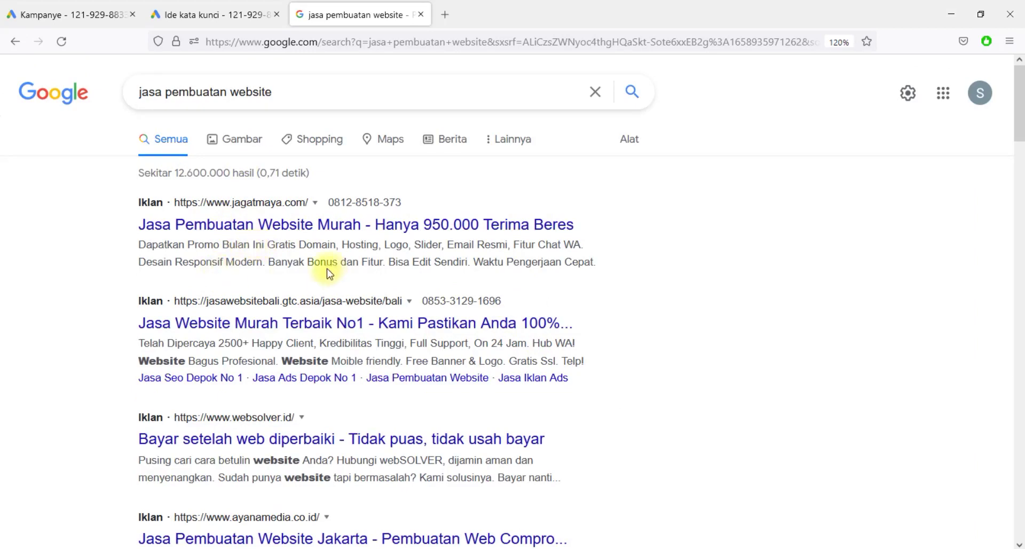
scroll(499, 247, down, 15)
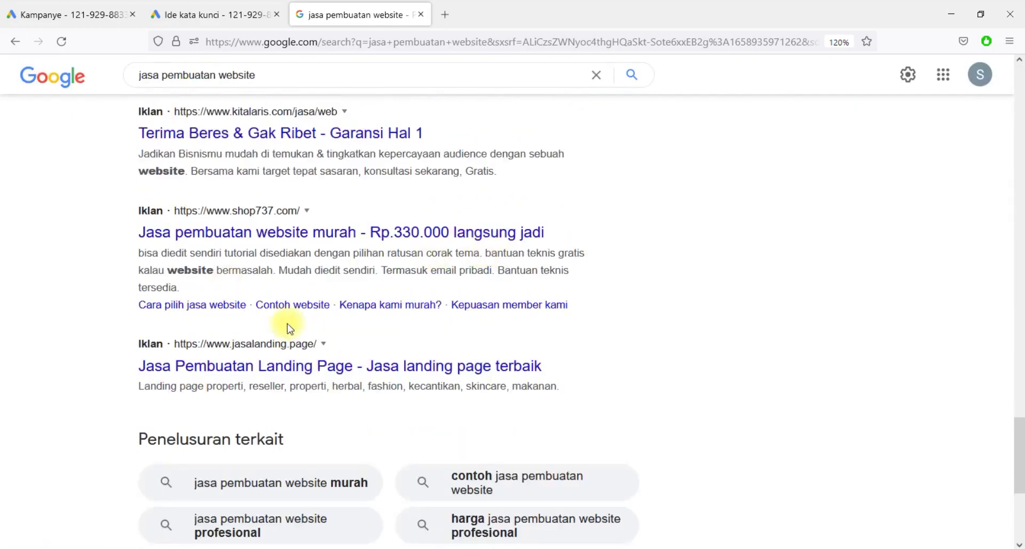
scroll(289, 325, up, 3)
scroll(605, 310, down, 4)
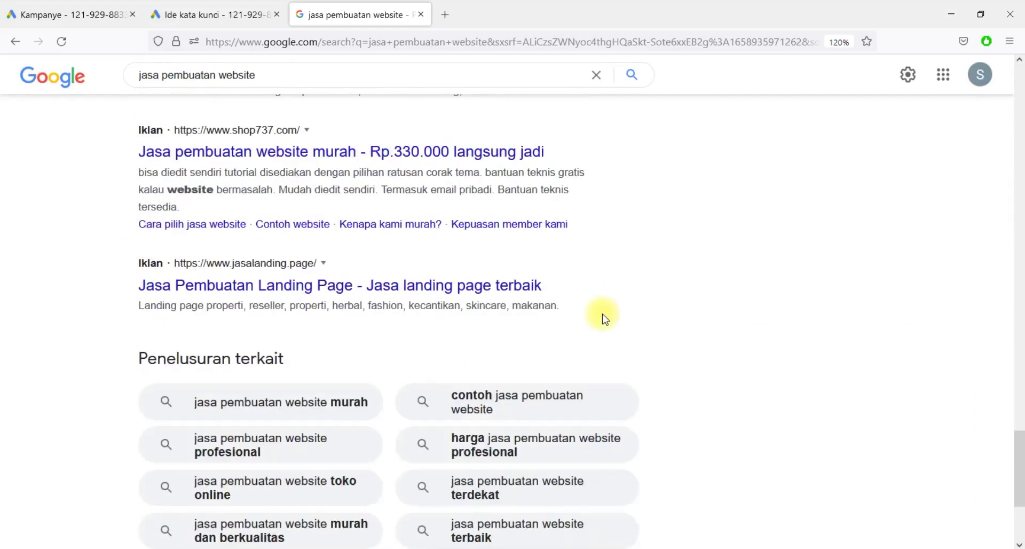
click(421, 15)
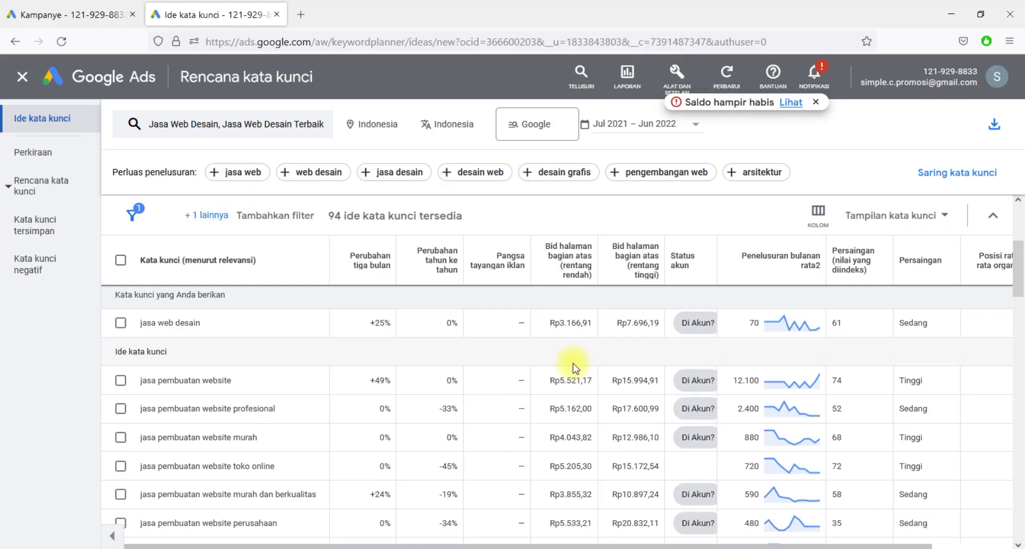
- Copy the keyword "jasa web desain" from the keyword ideas list into the empty Notepad document
scroll(574, 374, down, 2)
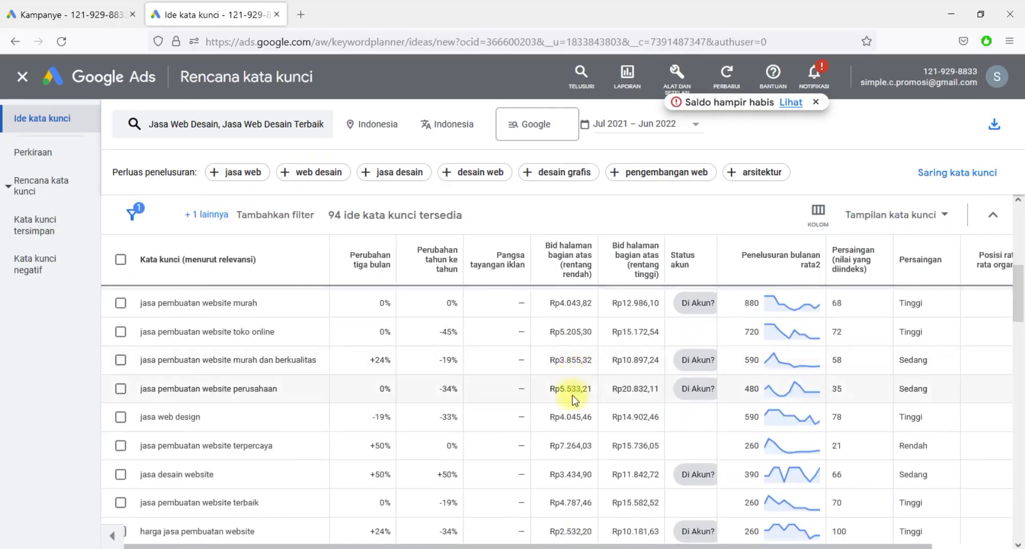
scroll(573, 395, up, 1)
scroll(573, 395, up, 3)
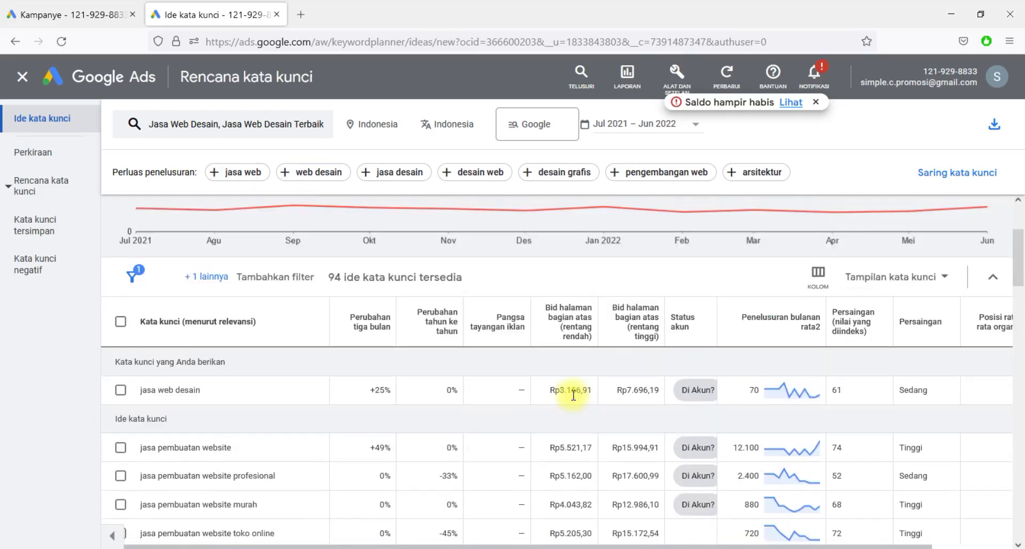
drag(217, 396, 145, 398)
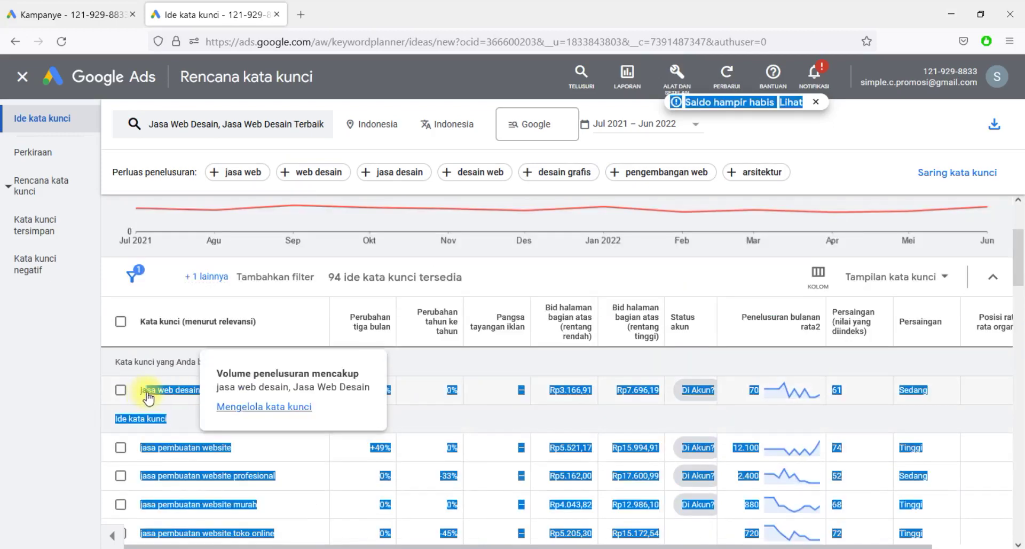
click(130, 389)
drag(142, 389, 199, 395)
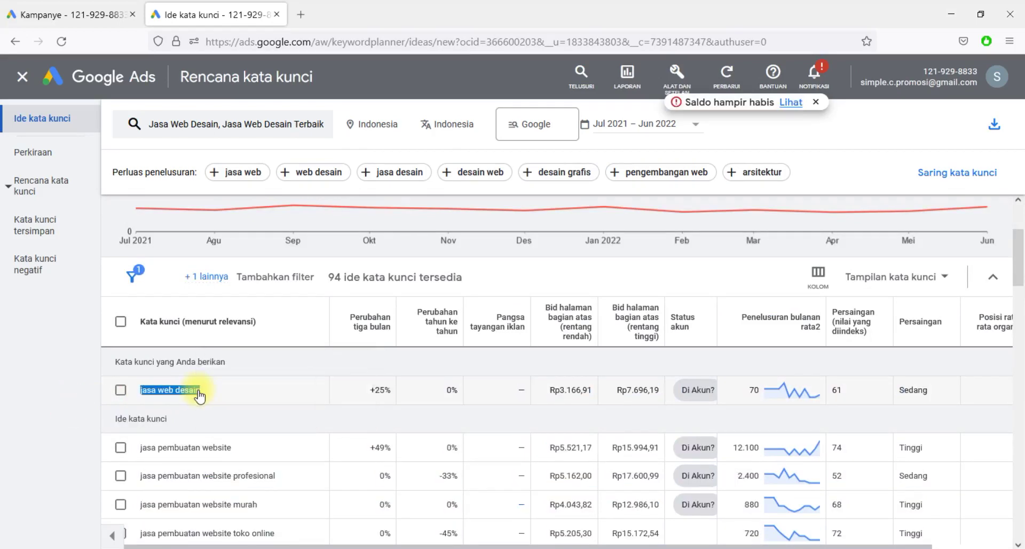
right_click(199, 392)
click(242, 177)
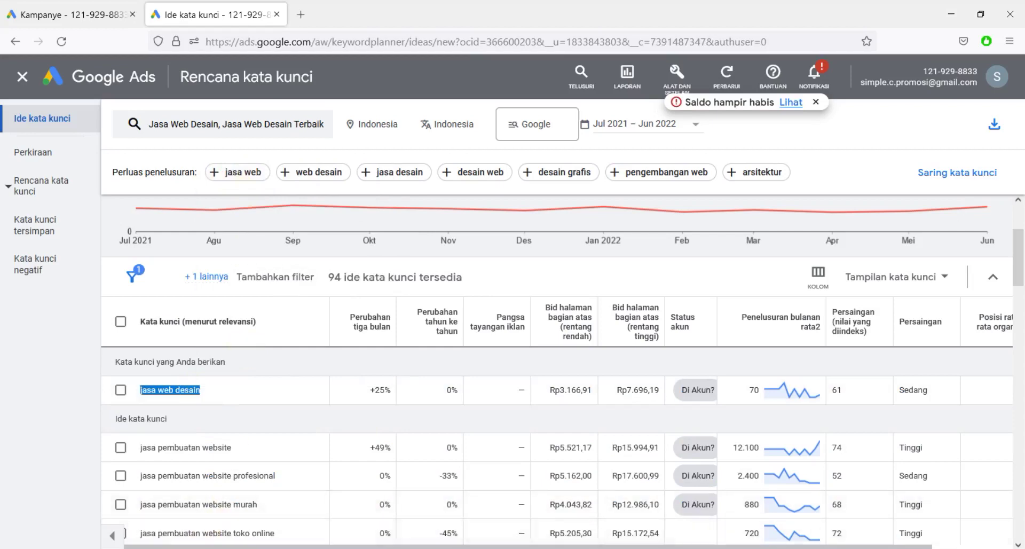
key(alt+Tab)
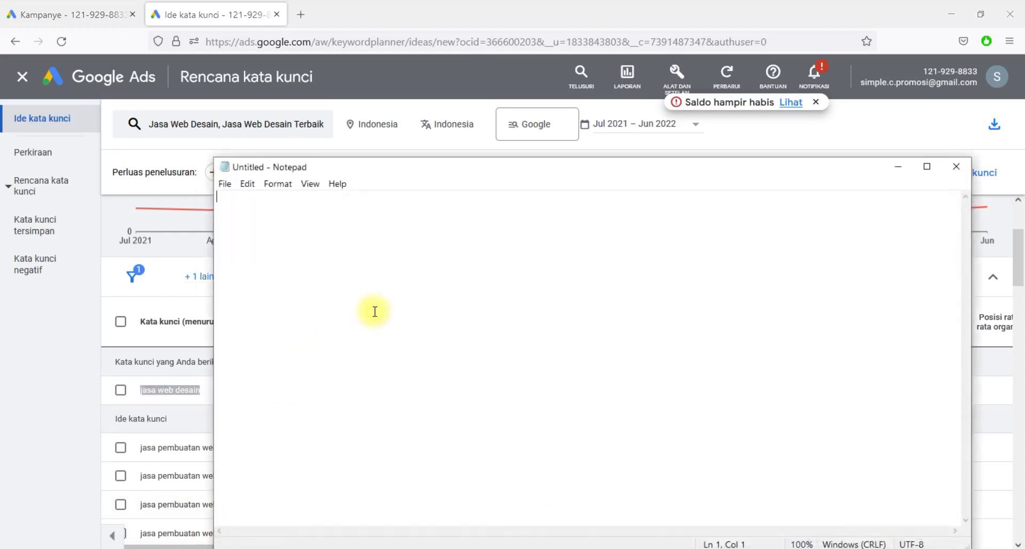
key(ctrl+v)
- Copy the keyword idea "jasa desain website" onto the second line of the Notepad list
click(109, 366)
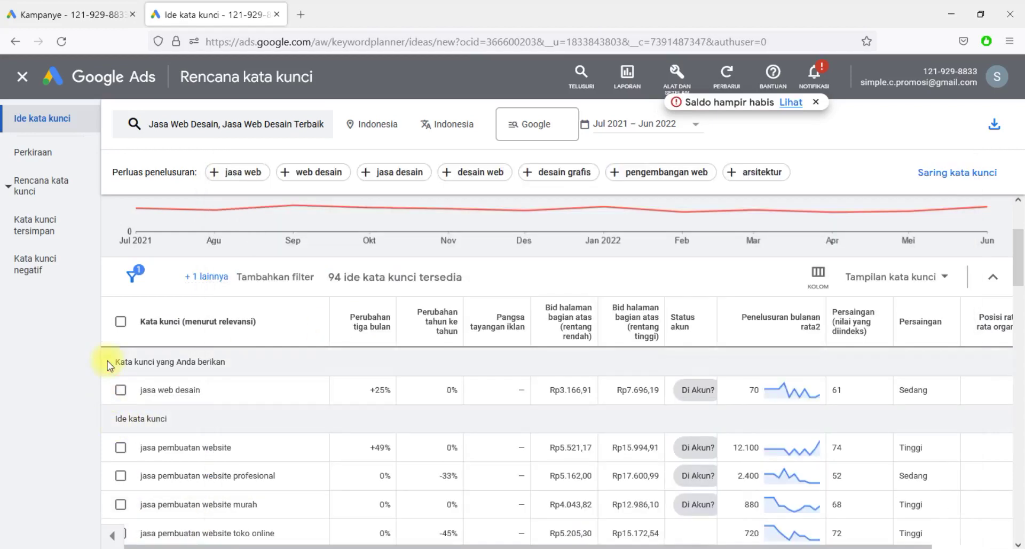
scroll(362, 414, down, 1)
mouse_move(573, 271)
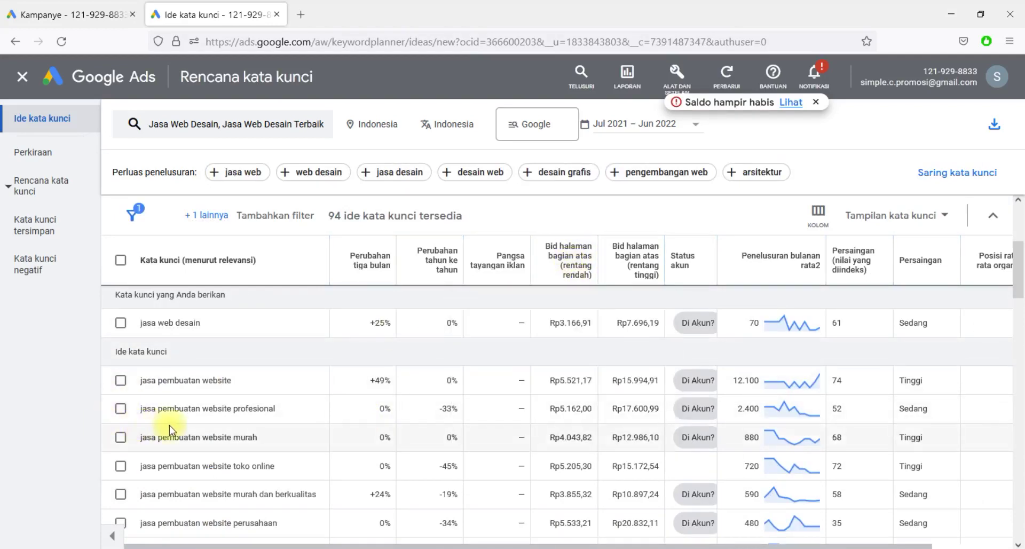
scroll(534, 458, down, 1)
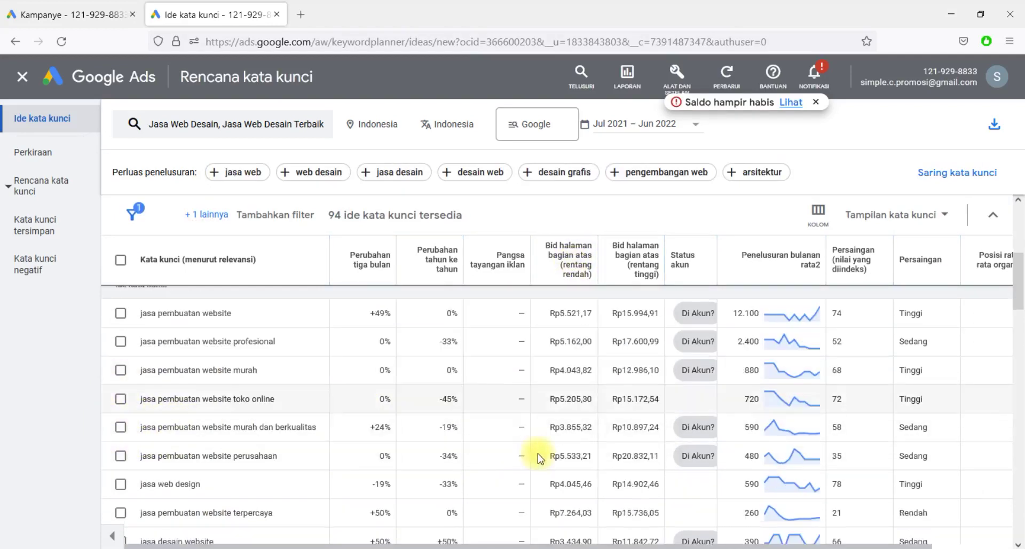
scroll(541, 458, down, 1)
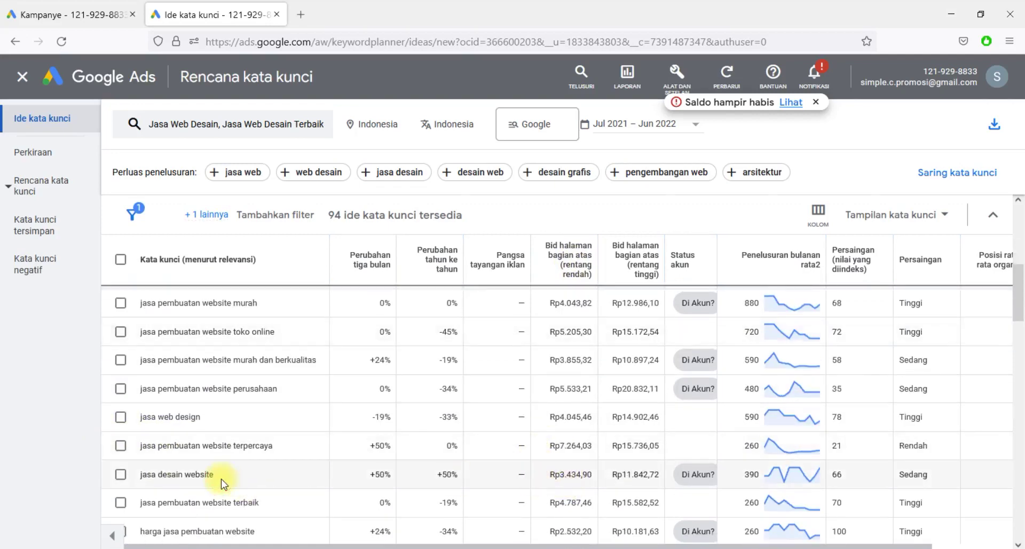
drag(221, 479, 142, 479)
right_click(151, 476)
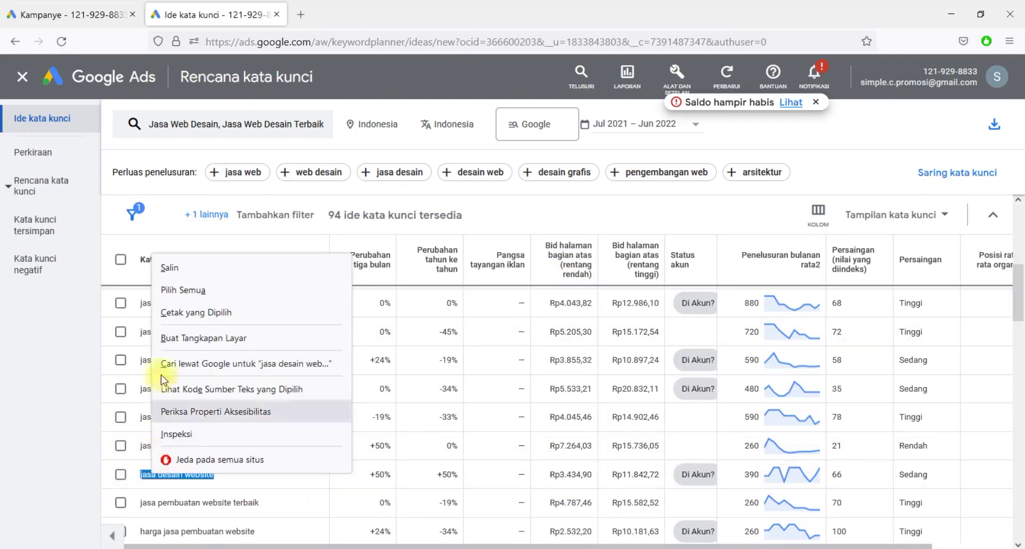
click(163, 266)
key(alt+Tab)
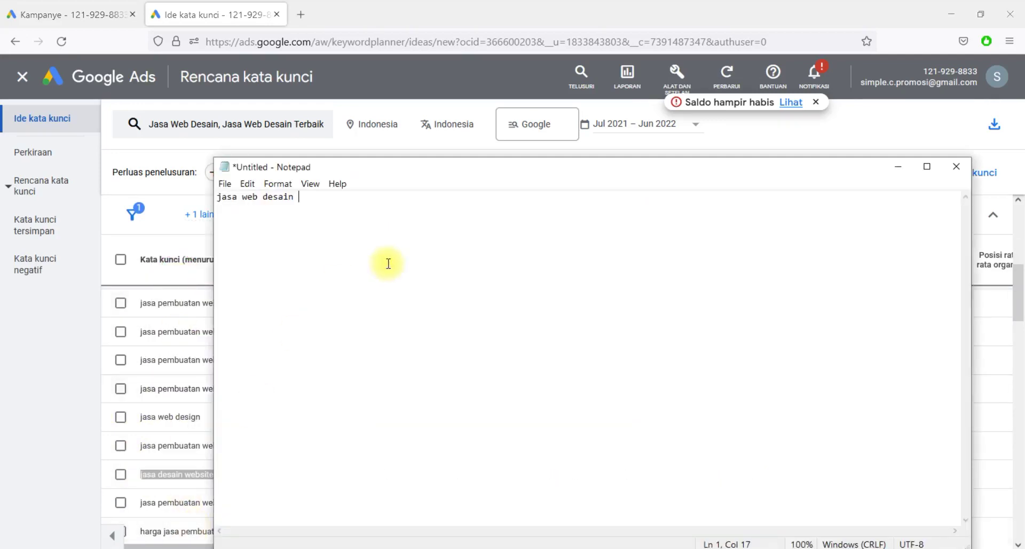
key(ctrl+v)
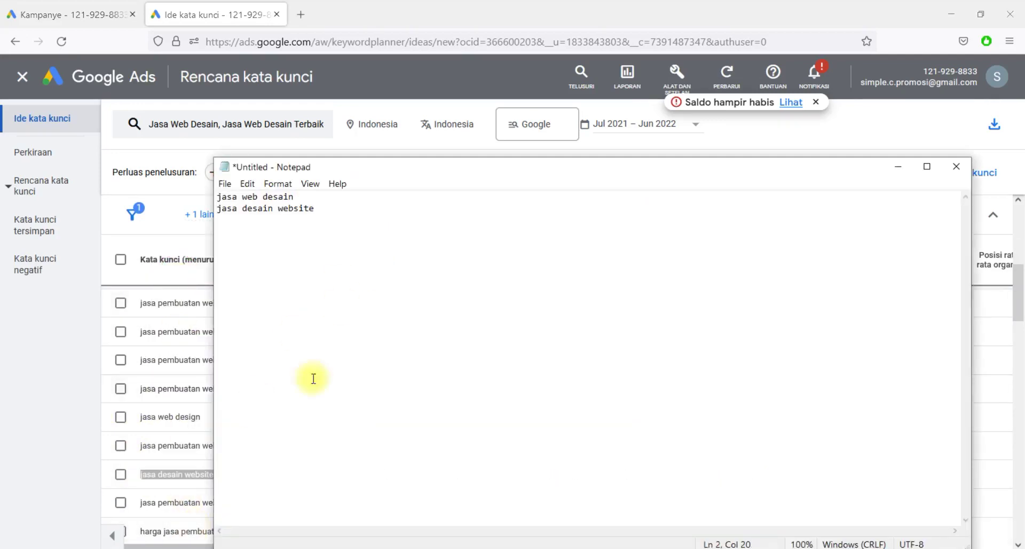
- Copy the keyword idea "harga jasa pembuatan website profesional" onto the third line of the Notepad list
key(alt+Tab)
scroll(502, 424, down, 3)
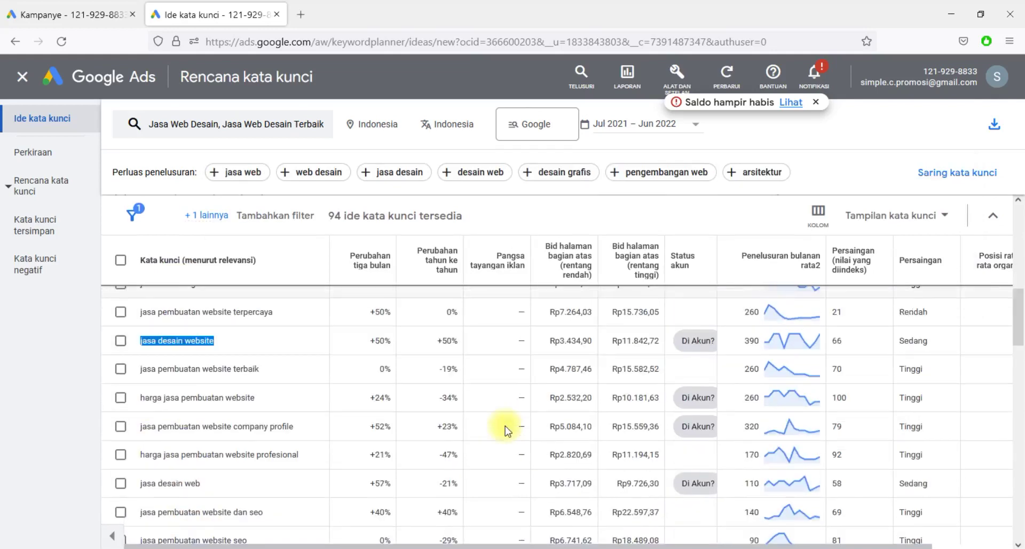
drag(315, 460, 143, 453)
right_click(145, 452)
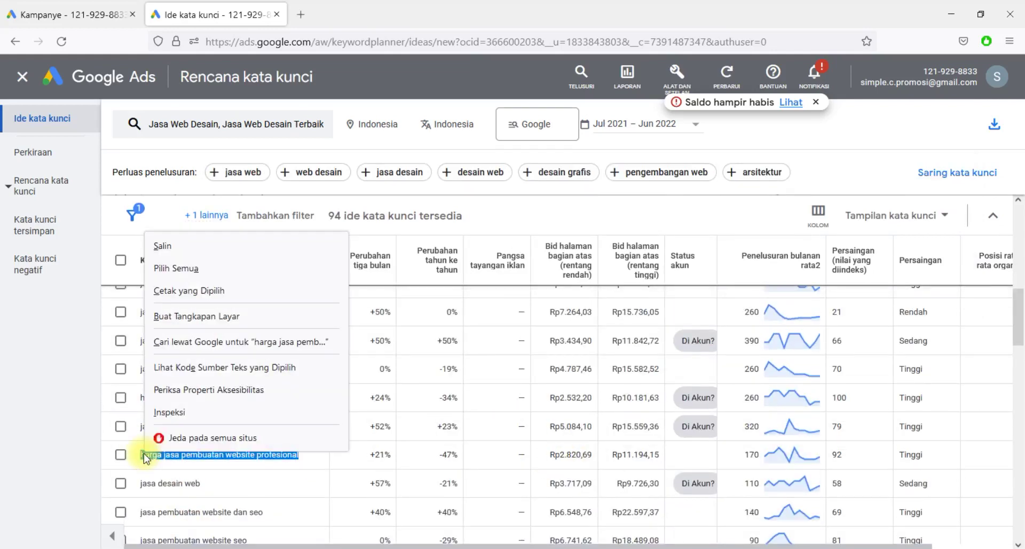
click(160, 247)
key(alt+Tab)
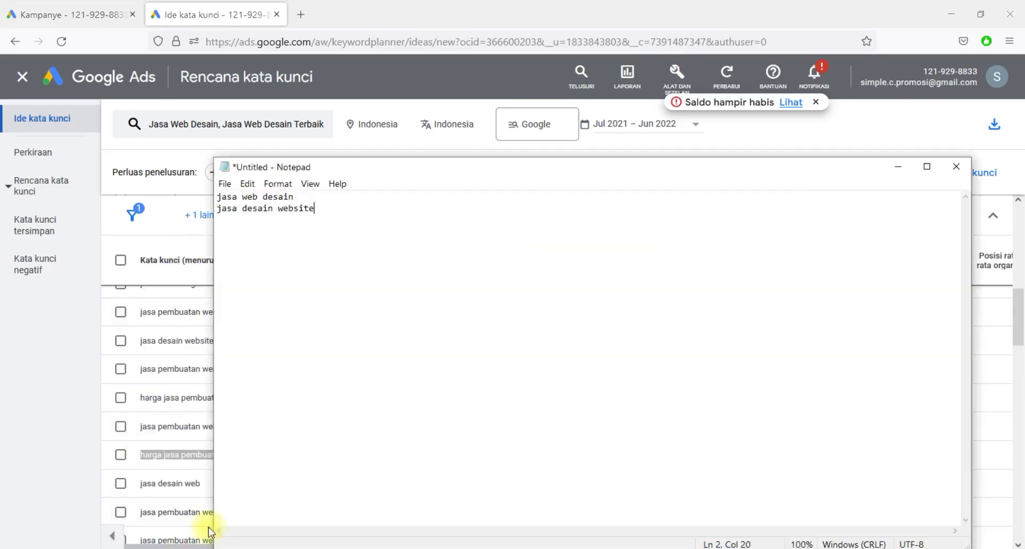
key(ctrl+v)
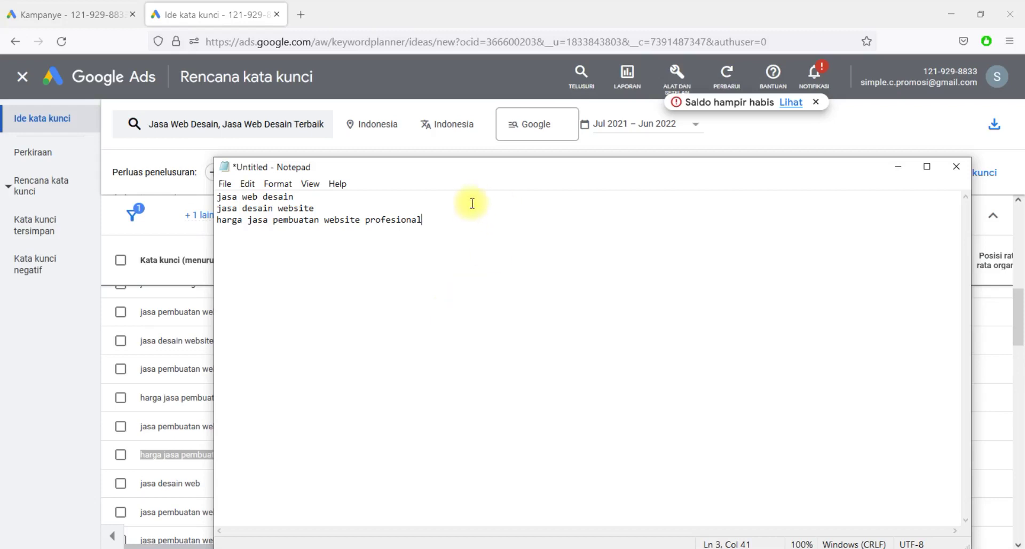
- Copy all three collected keywords in Notepad to the clipboard
drag(422, 222, 216, 196)
click(380, 270)
click(450, 220)
drag(450, 219, 218, 197)
right_click(219, 196)
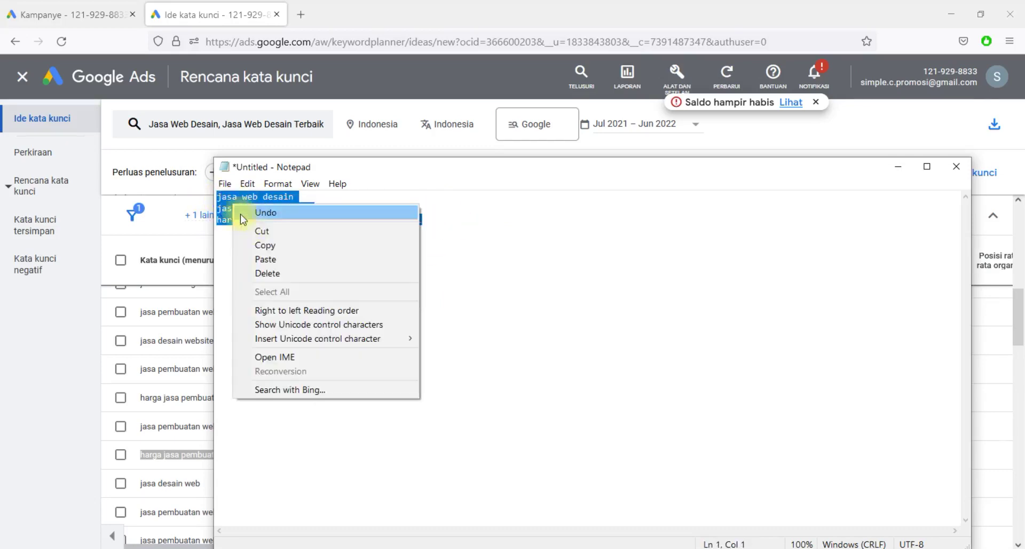
click(259, 245)
- Close the keyword ideas tab and open the search keywords page (Kata kunci penelusuran) in Google Ads
click(275, 27)
click(276, 15)
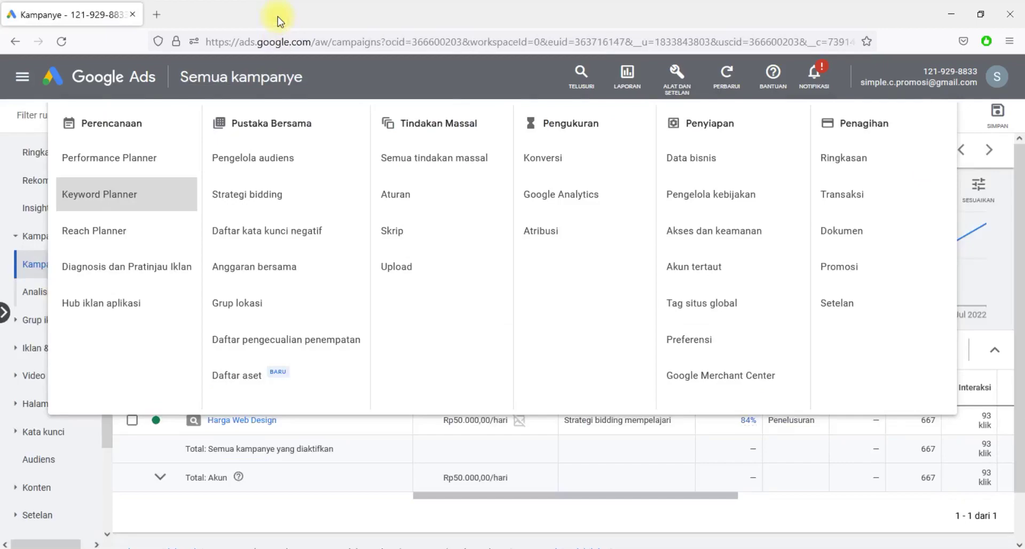
click(389, 68)
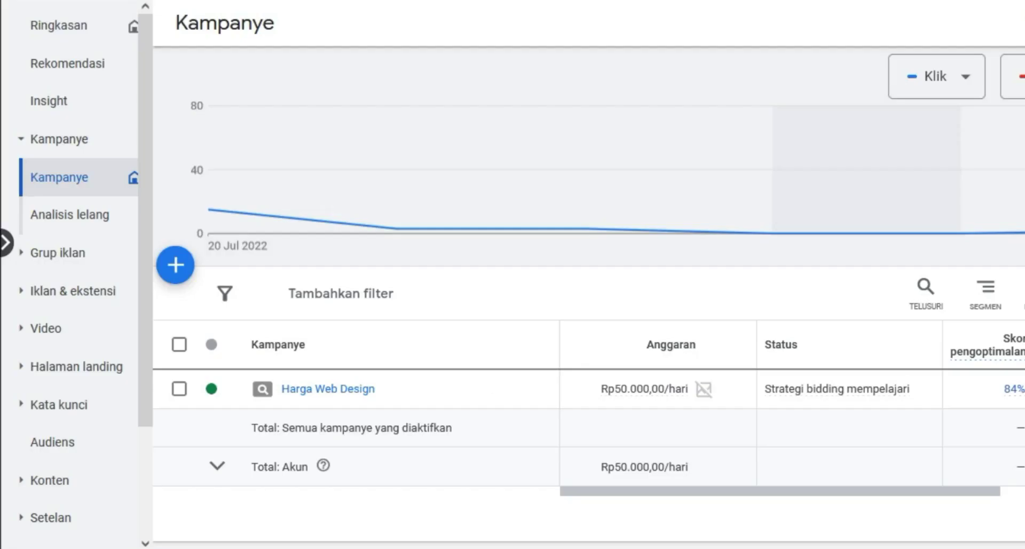
scroll(93, 249, down, 3)
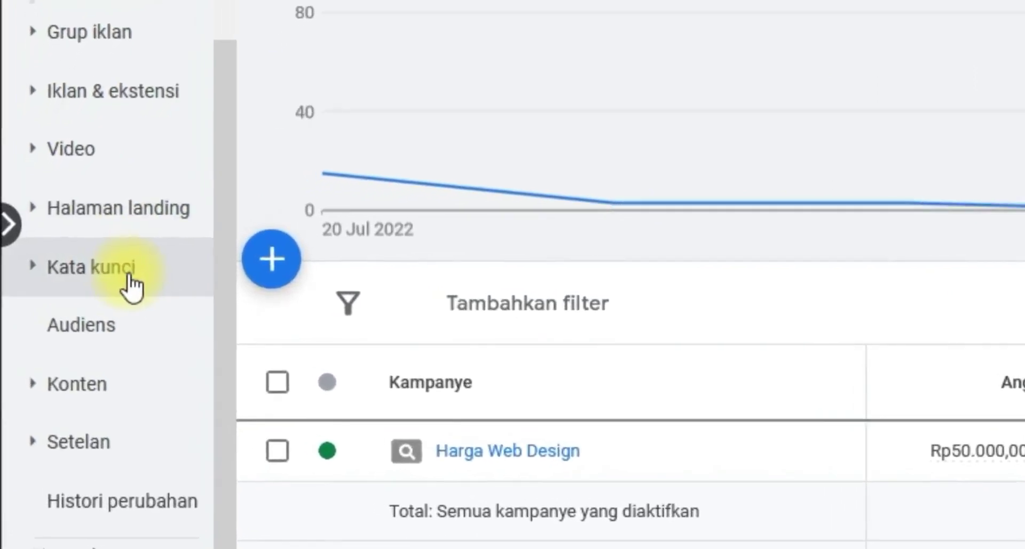
click(106, 276)
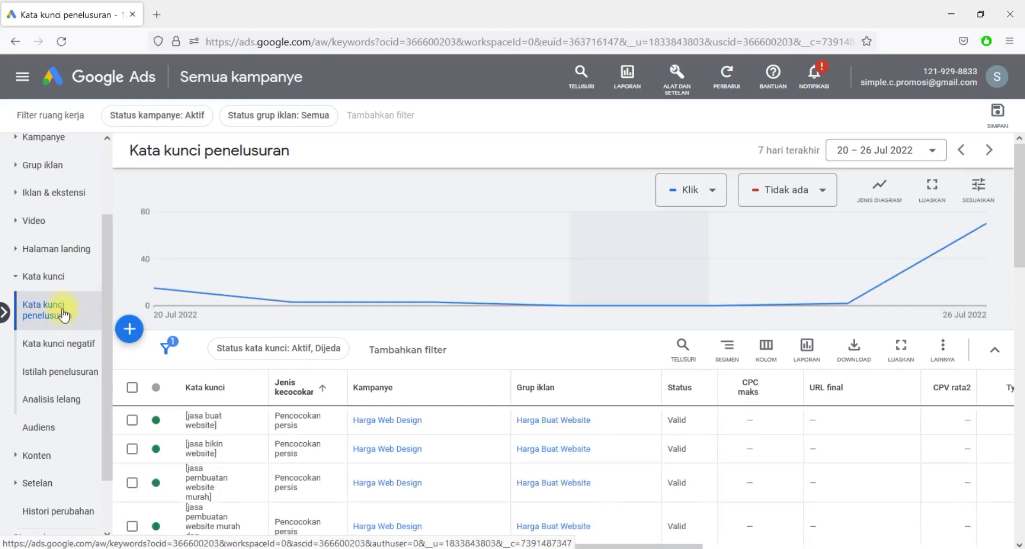
- Start adding search keywords to the Harga Buat Website ad group in the Harga Web Design campaign
scroll(543, 395, down, 10)
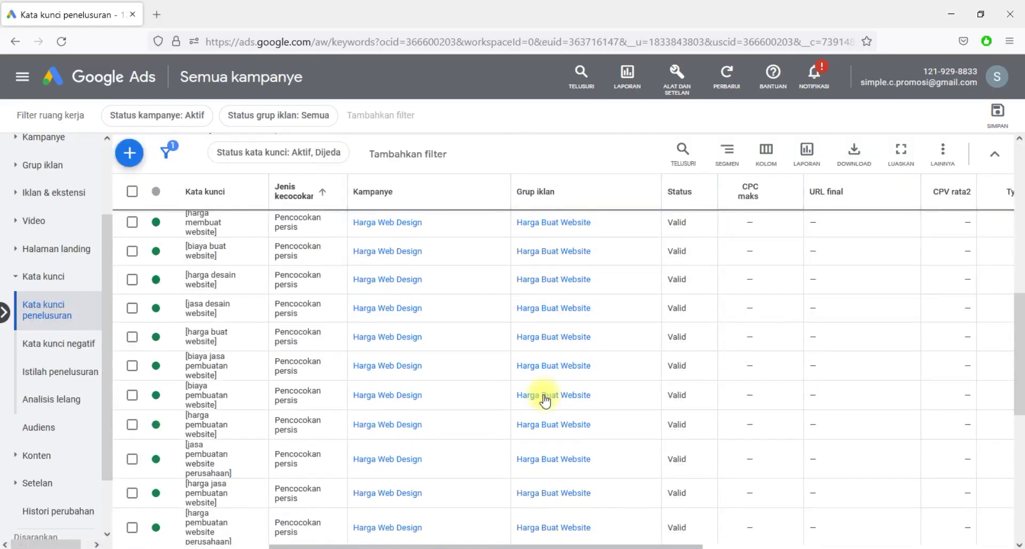
scroll(544, 398, down, 5)
scroll(543, 398, up, 7)
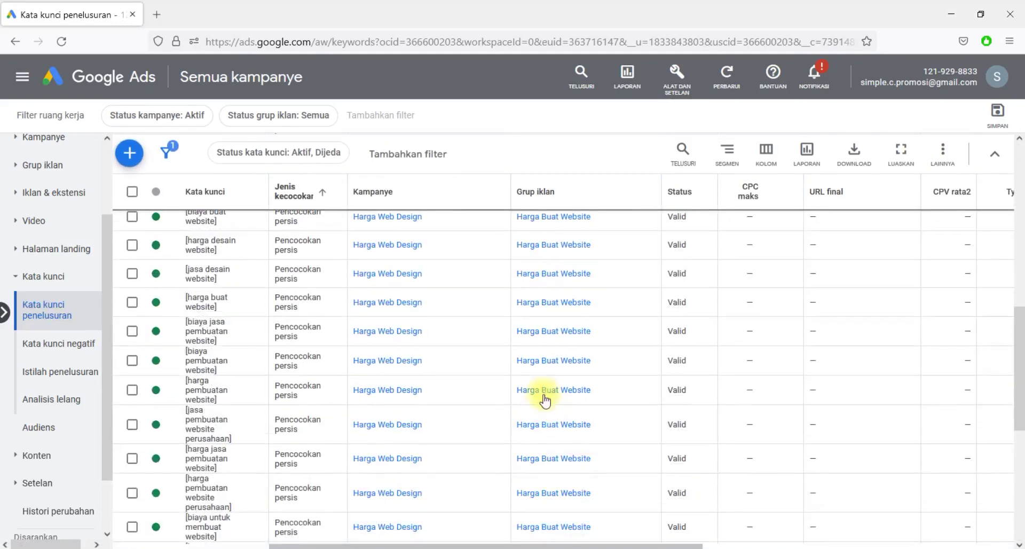
scroll(543, 398, up, 8)
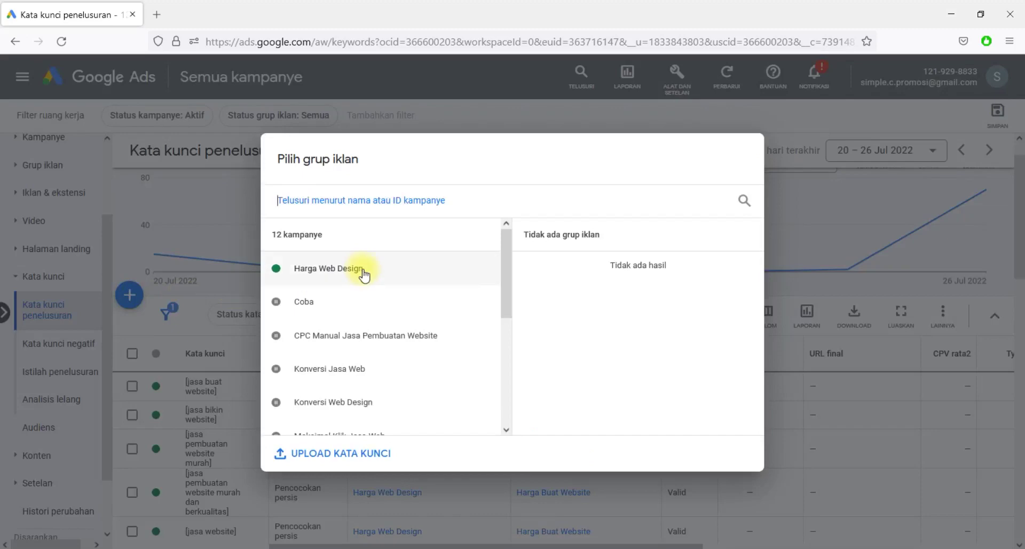
click(304, 267)
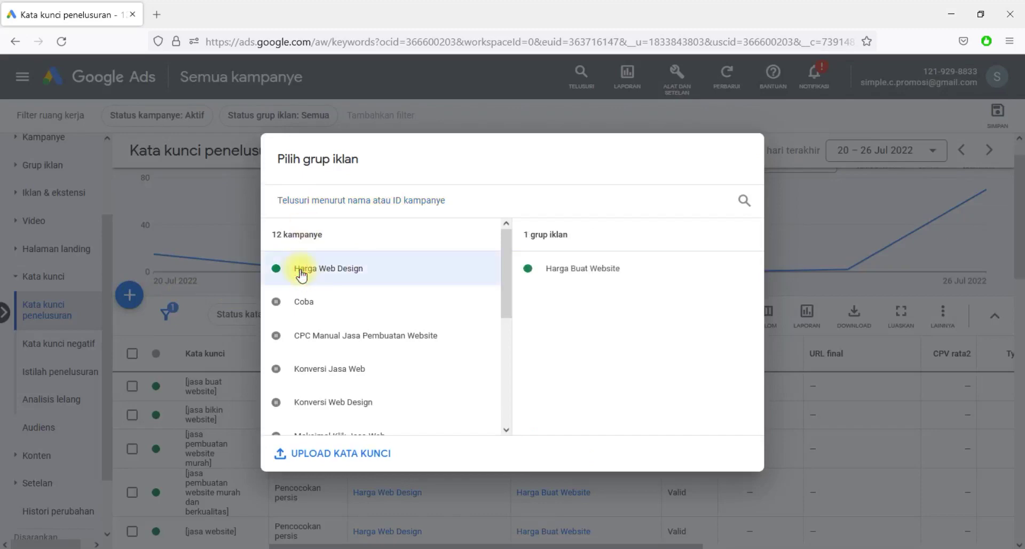
click(580, 269)
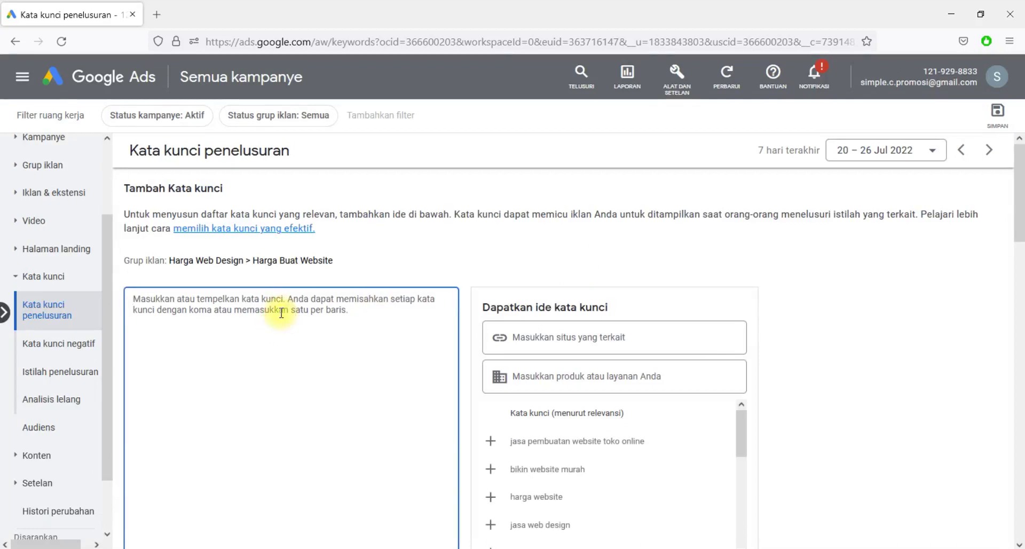
- Paste the three keywords copied from Notepad into the new keyword entry box
key(ctrl+v)
scroll(267, 349, down, 3)
scroll(739, 338, down, 3)
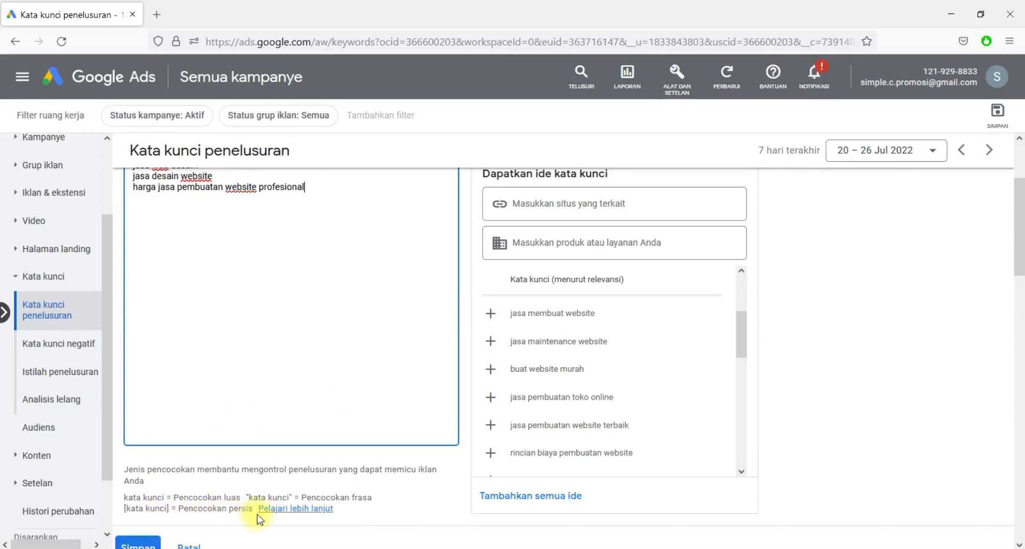
- Enclose "jasa web desain", "jasa desain website" and "harga jasa pembuatan website profesional" each in square brackets for exact match
scroll(218, 497, up, 3)
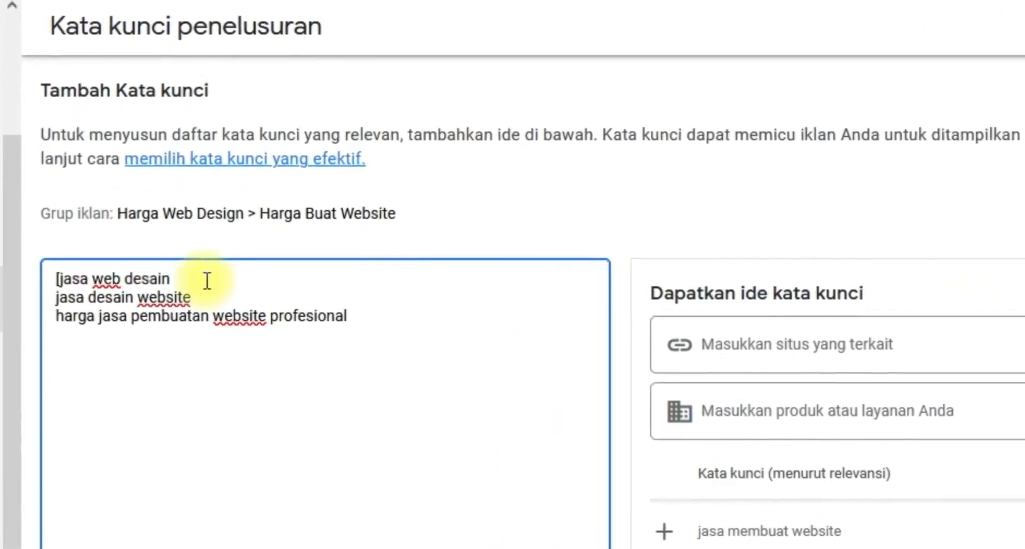
click(216, 280)
text(])
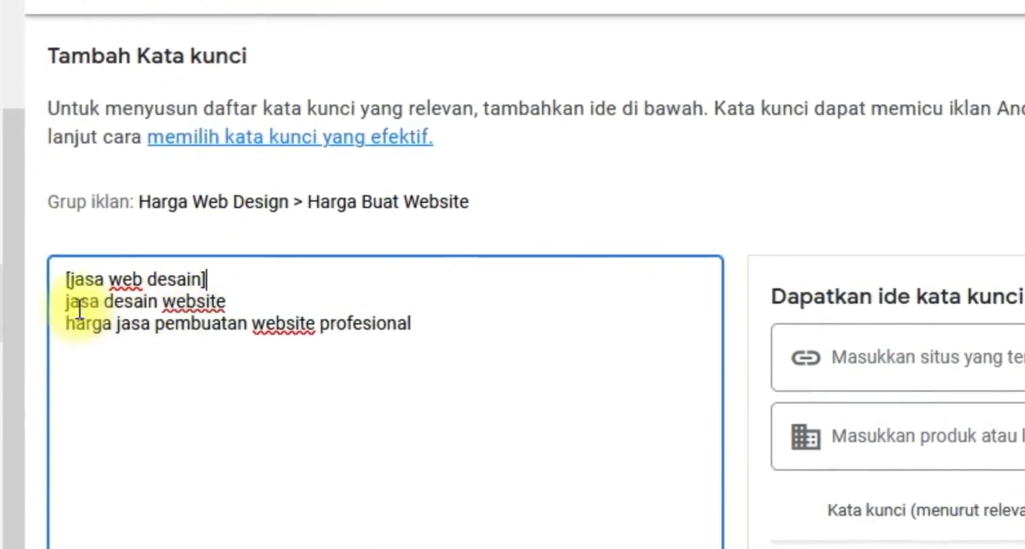
click(91, 313)
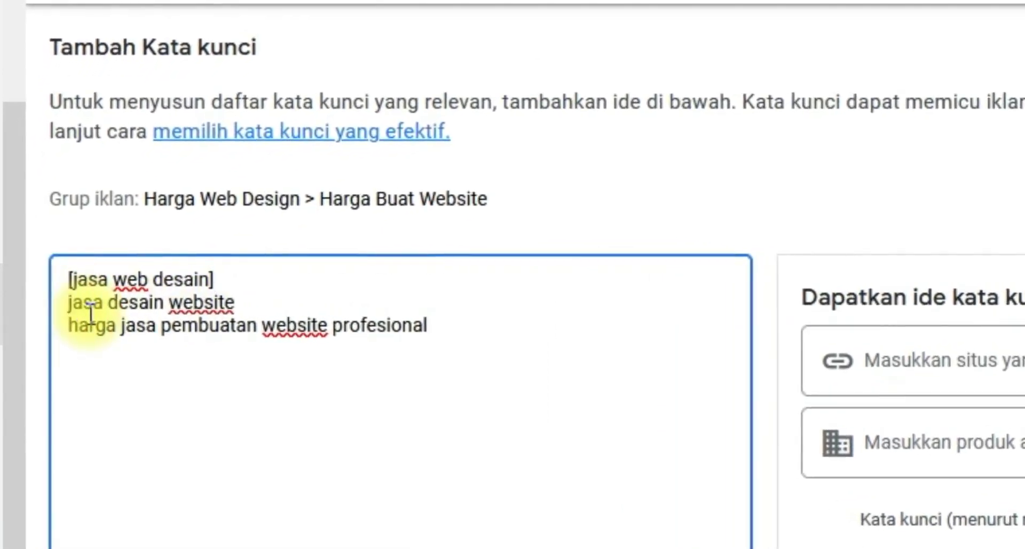
key(Home)
text([)
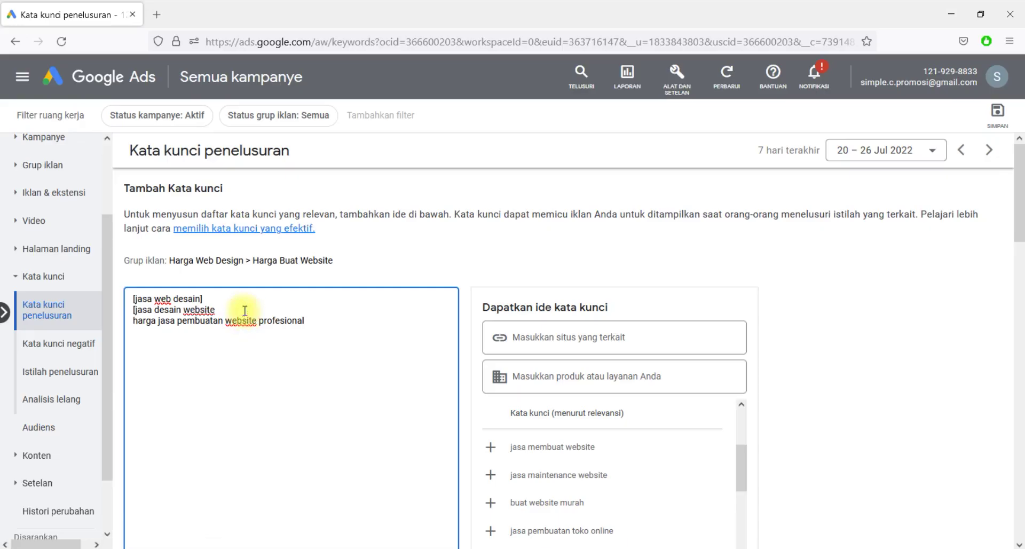
click(133, 322)
text([)
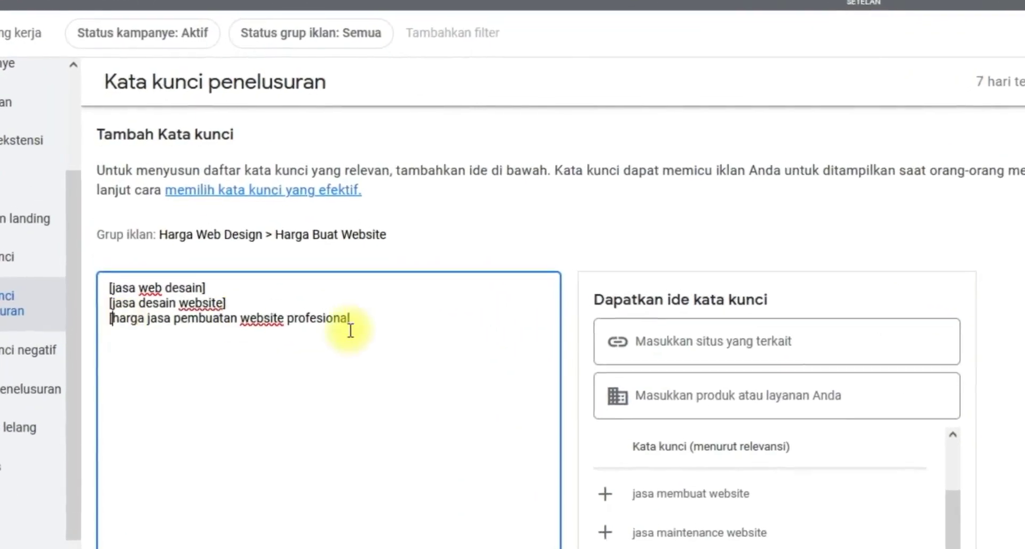
click(357, 321)
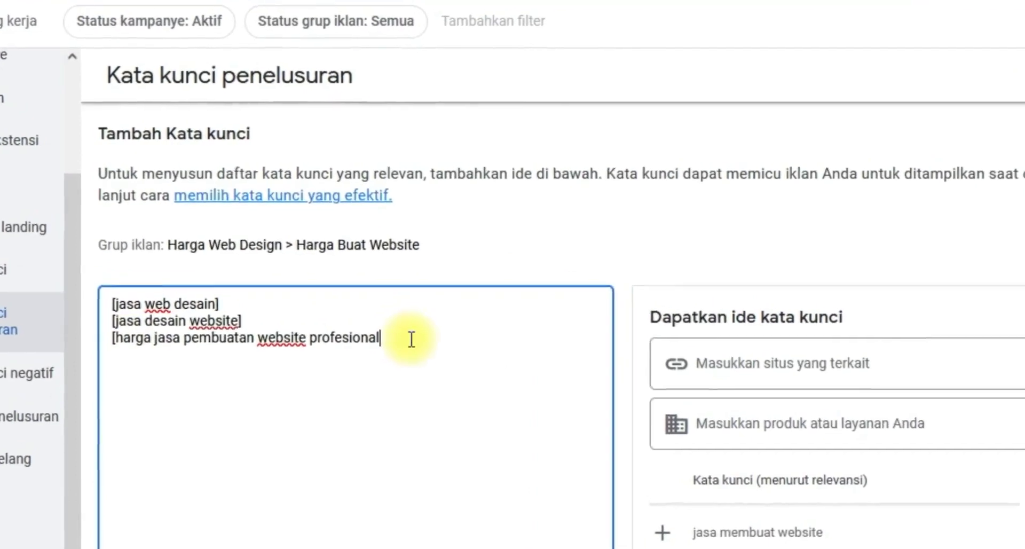
text(])
- Check the exact match (Pencocokan persis) notation below the keyword box and save the new keywords
scroll(491, 374, down, 2)
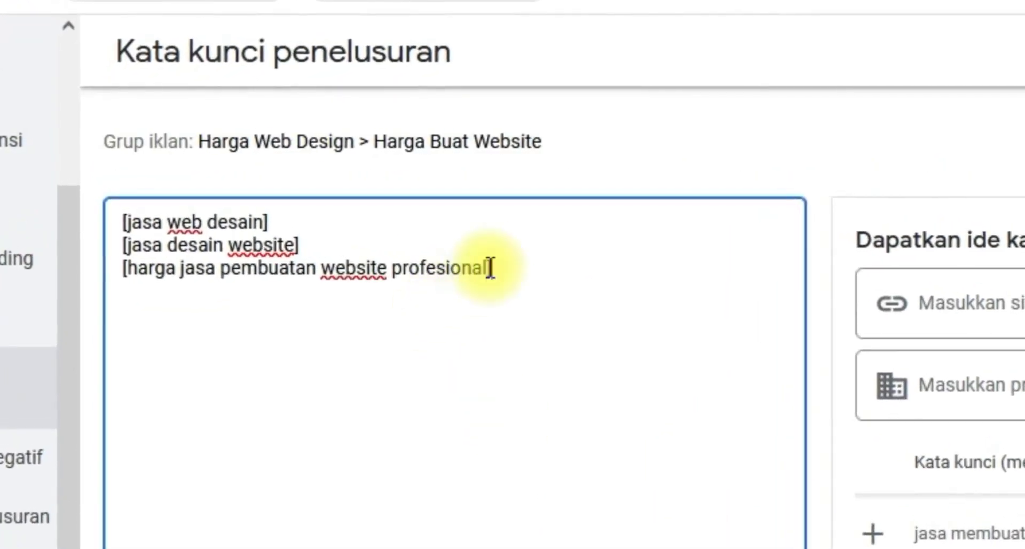
scroll(530, 345, down, 3)
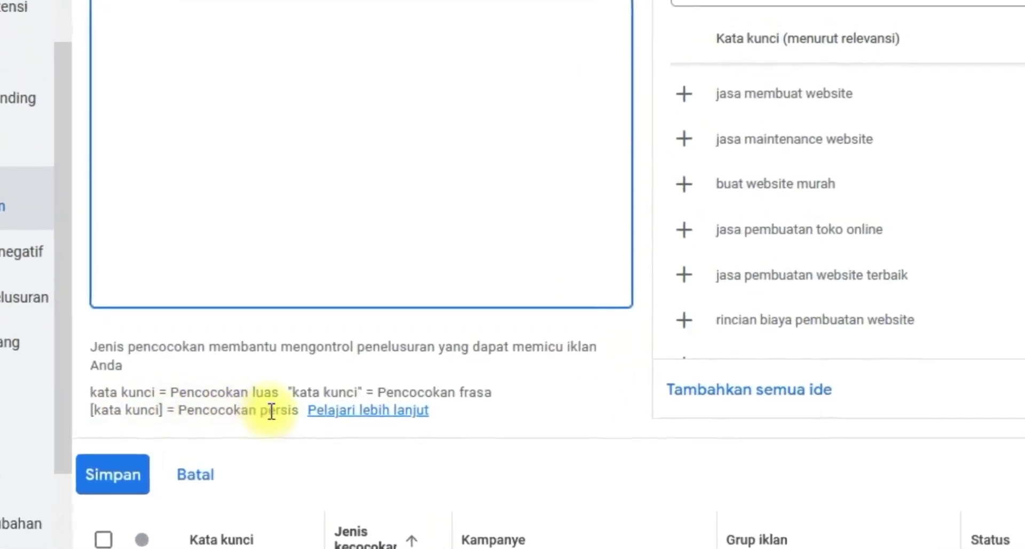
drag(81, 398, 188, 401)
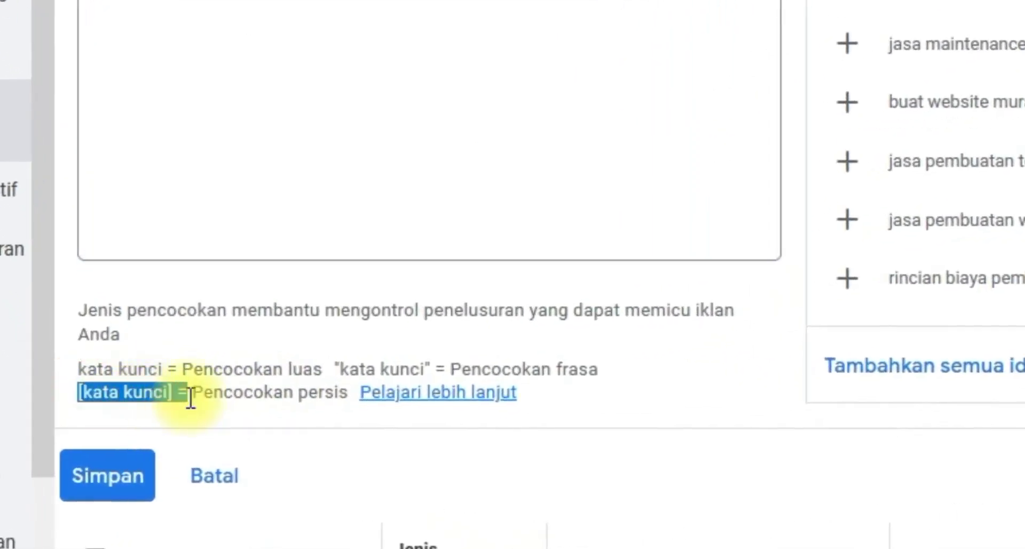
click(343, 62)
click(108, 475)
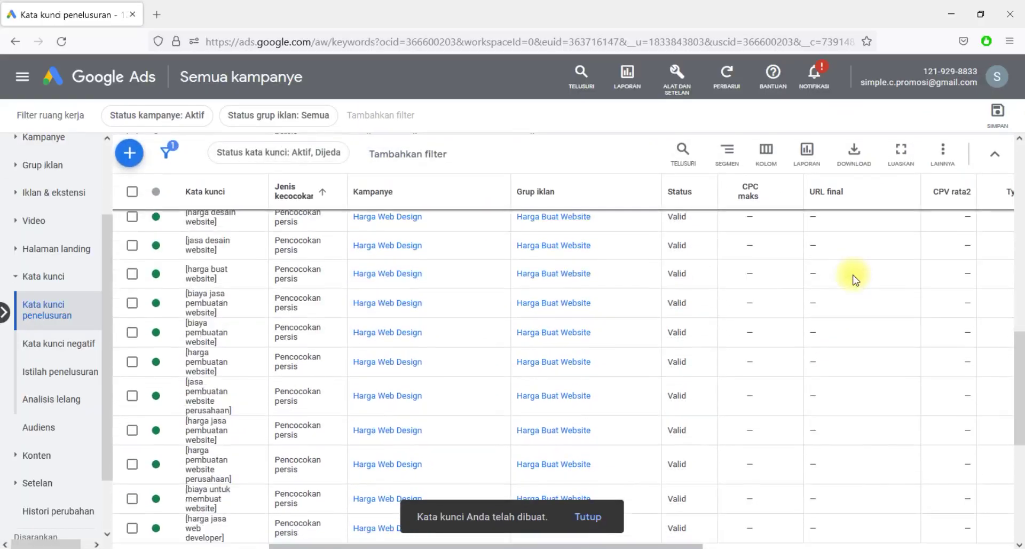
- Review the search keyword list, examining the newly added keywords, match types and statuses
scroll(854, 277, down, 5)
scroll(854, 279, up, 3)
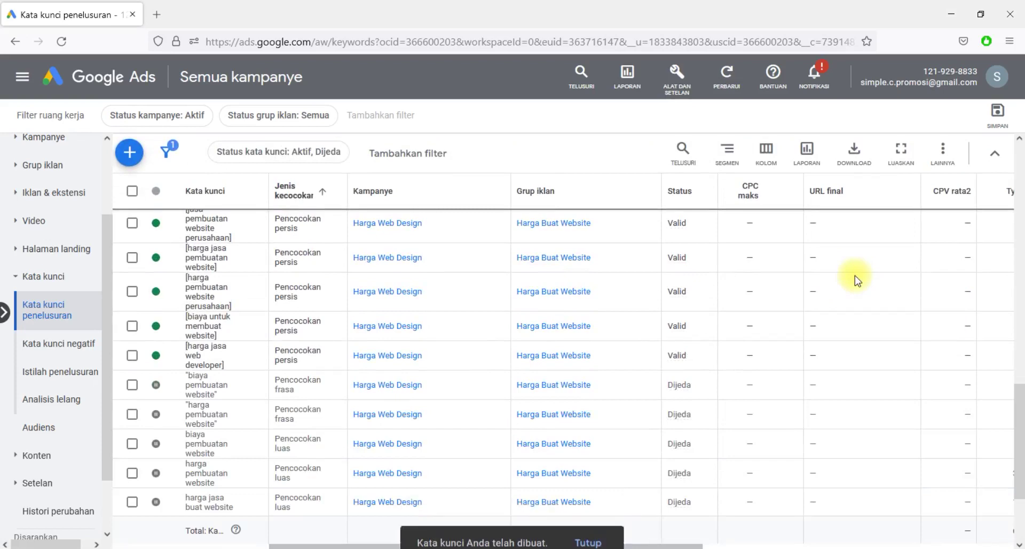
scroll(306, 395, up, 5)
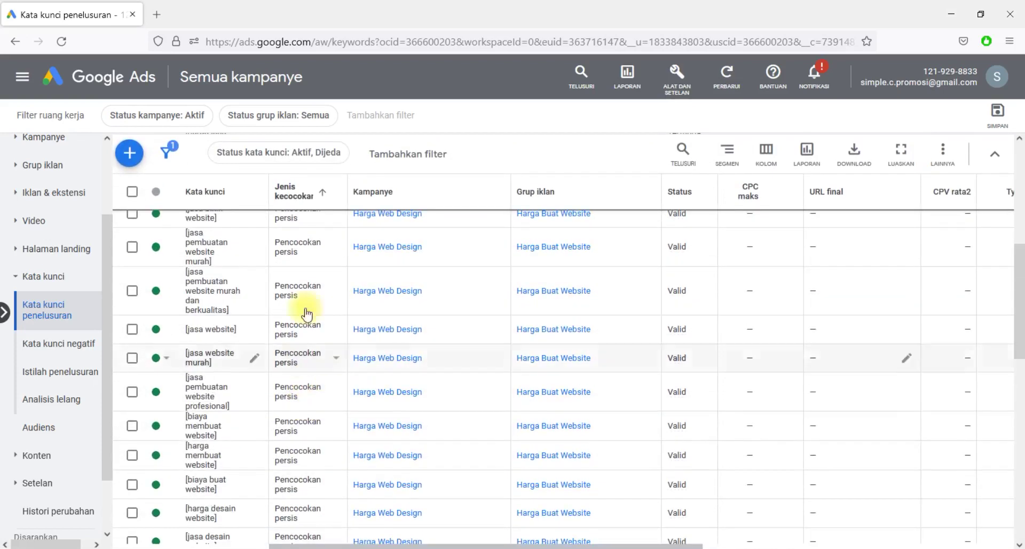
scroll(307, 275, up, 2)
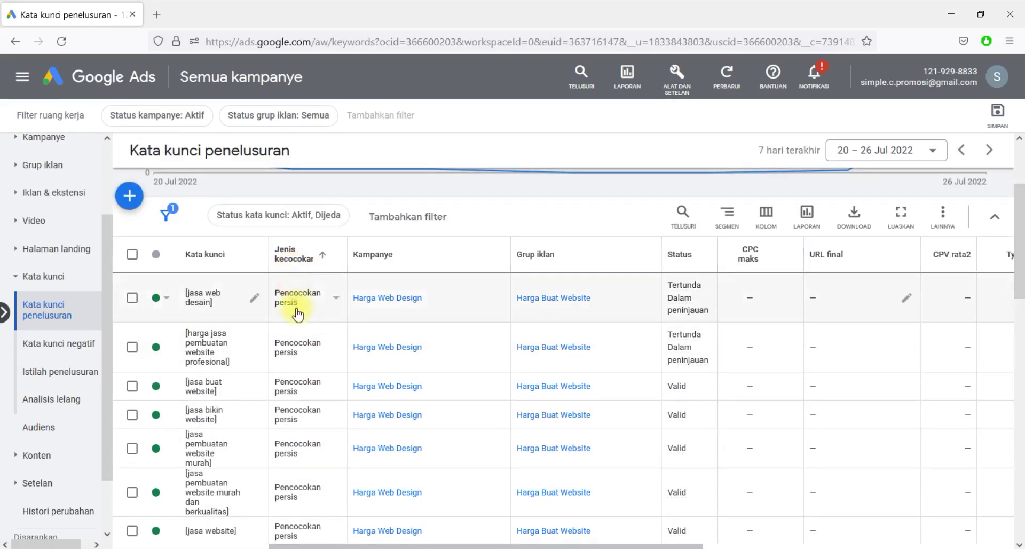
scroll(297, 299, down, 3)
scroll(297, 314, down, 8)
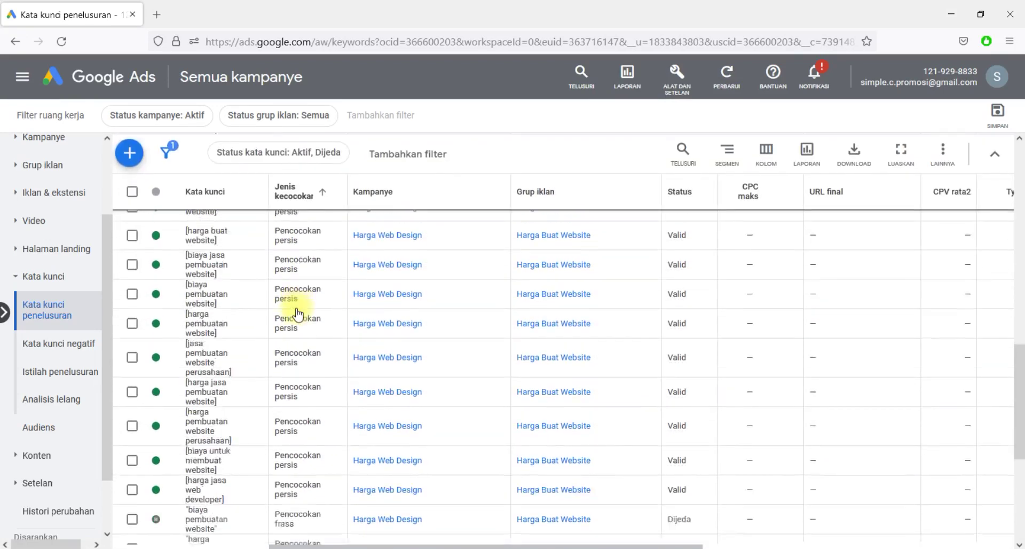
scroll(298, 315, up, 6)
scroll(297, 315, up, 10)
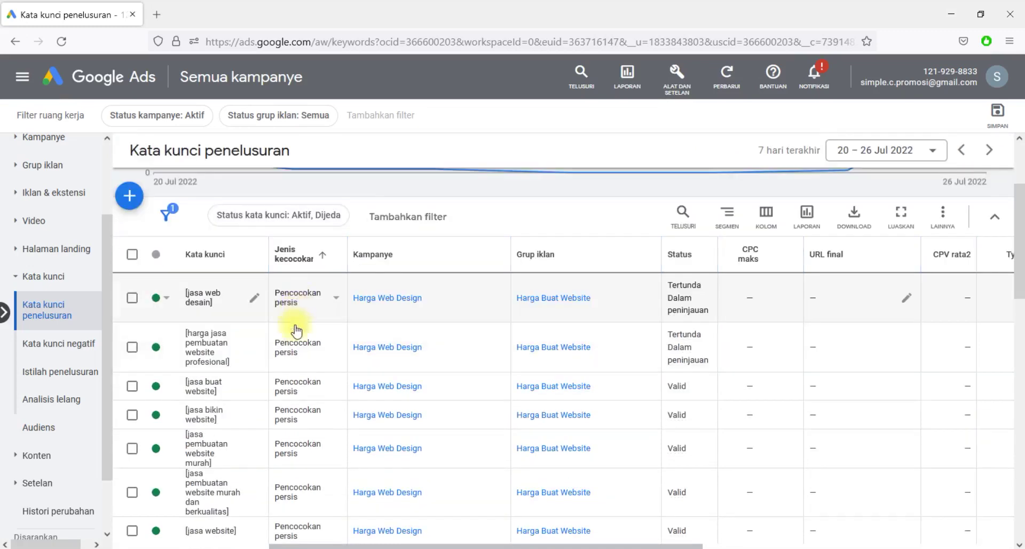
scroll(296, 321, down, 3)
scroll(298, 345, down, 8)
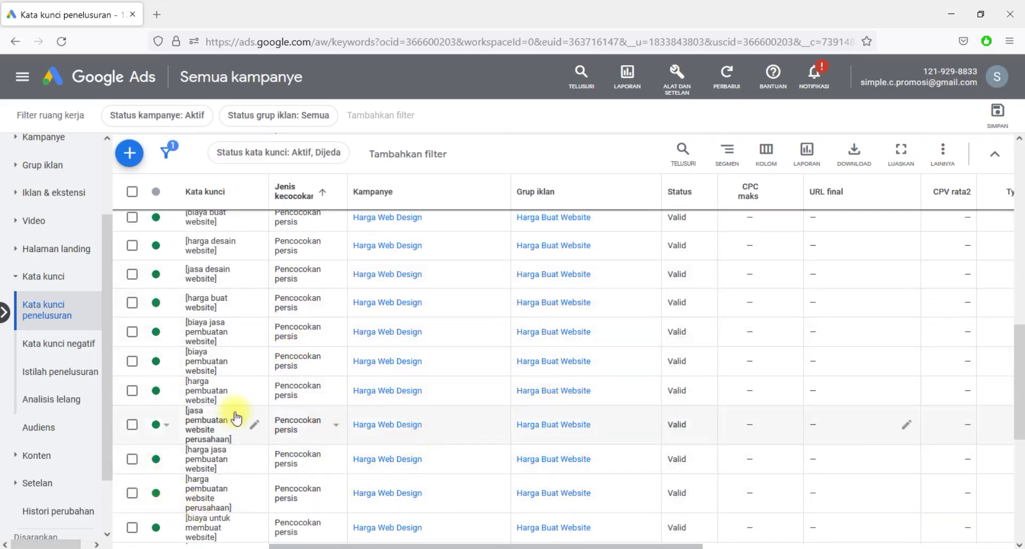
scroll(235, 419, up, 1)
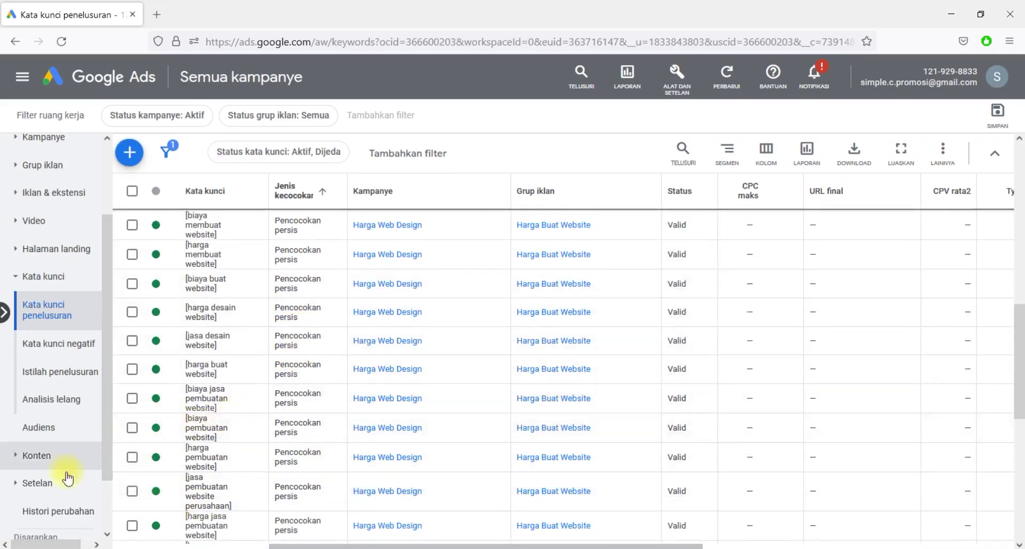
- Open the bidding section (Bidding) in the Harga Web Design campaign settings
click(41, 483)
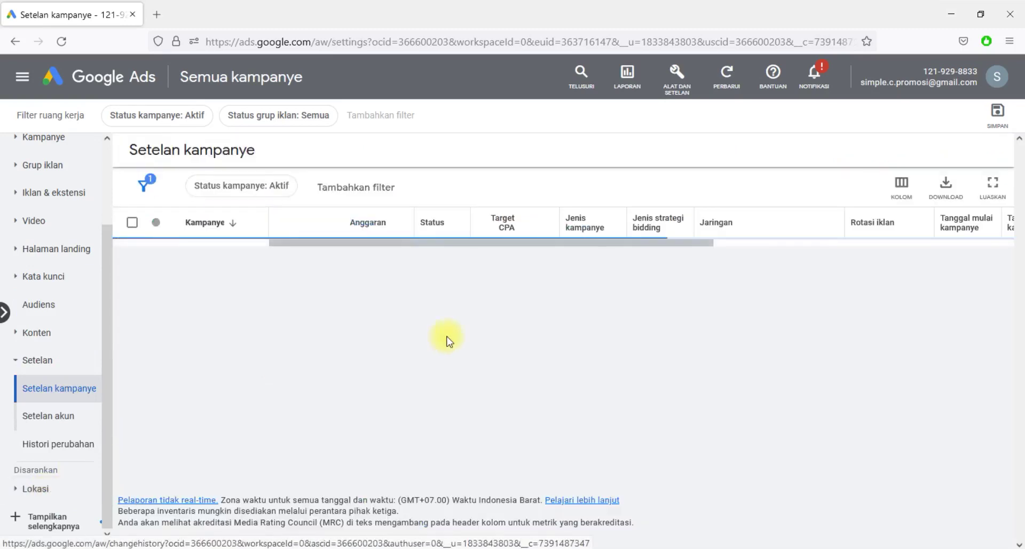
click(202, 262)
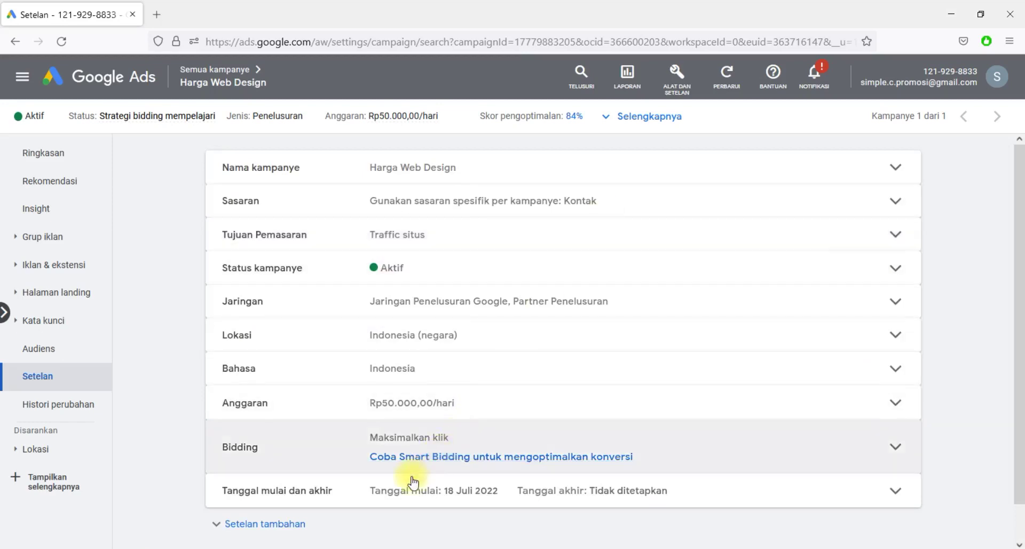
click(900, 452)
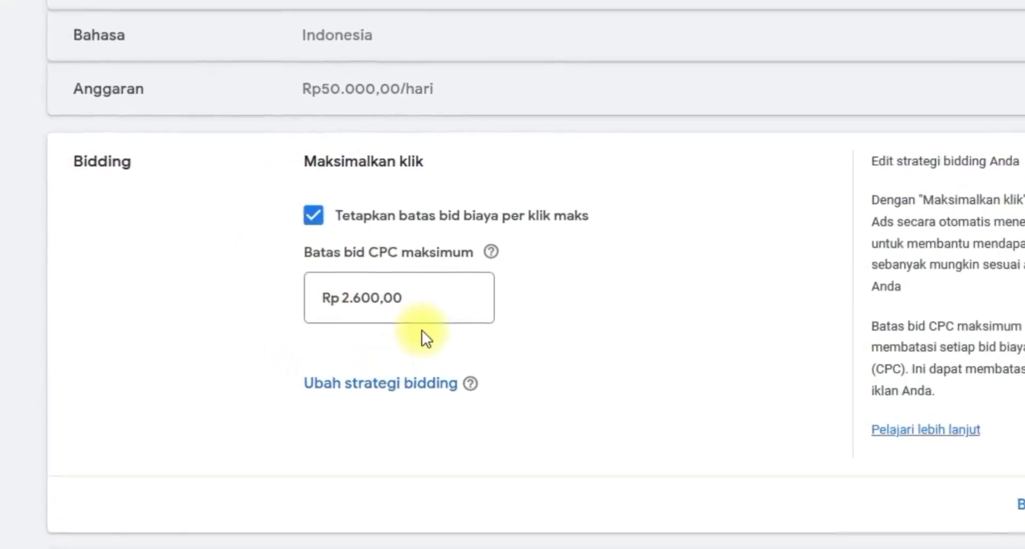
- Set the maximum CPC bid limit (Batas bid CPC maksimum) to Rp3.000
drag(431, 310, 361, 308)
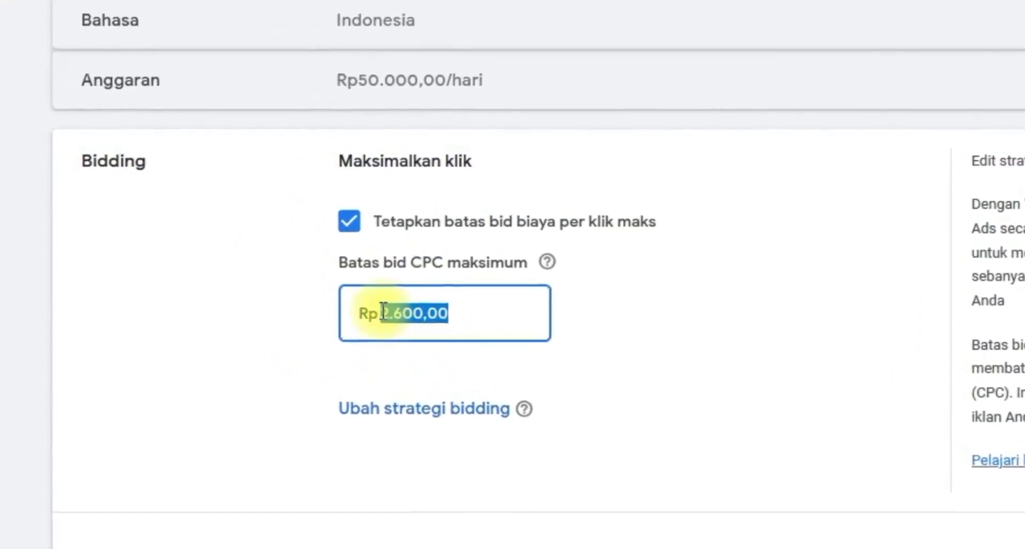
text(3.)
text(000)
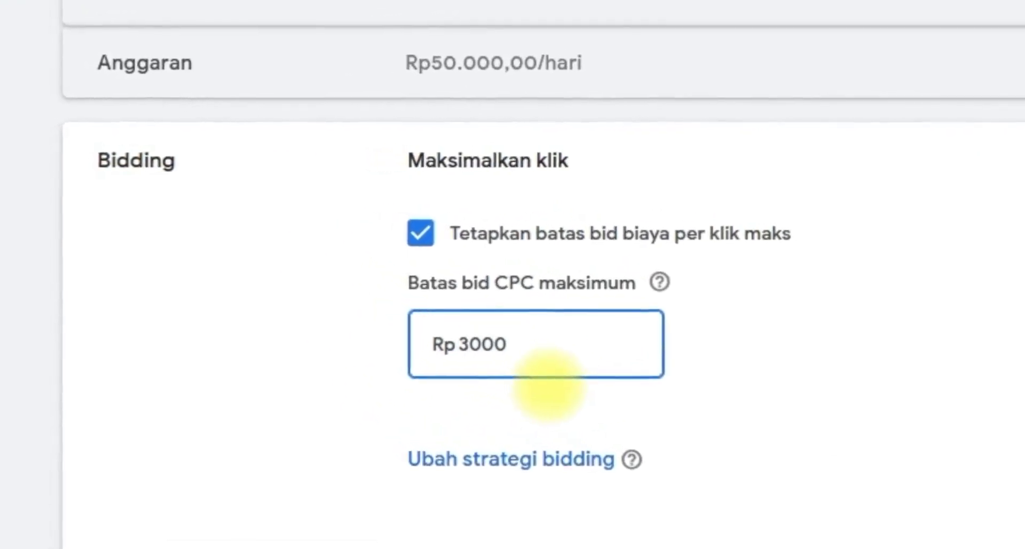
click(703, 397)
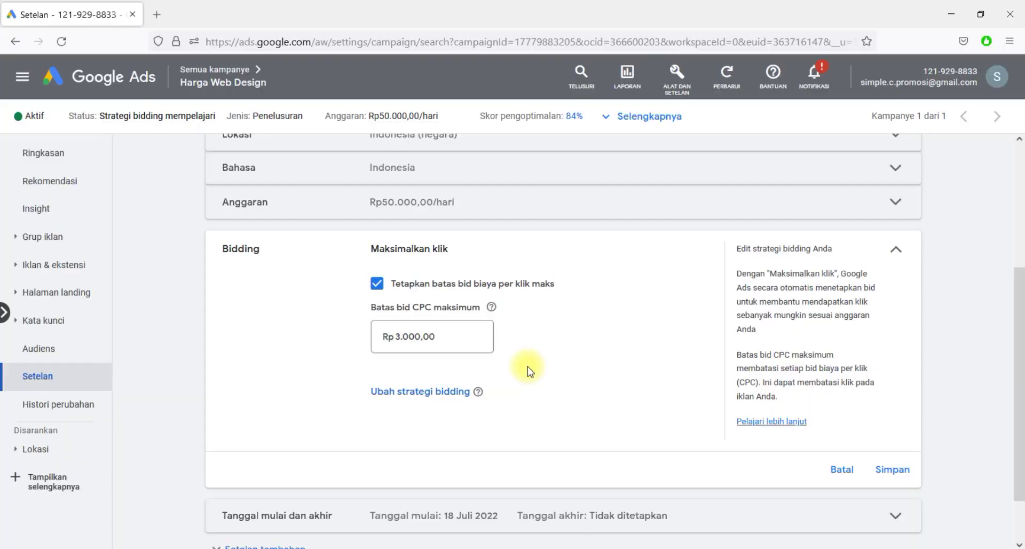
- Set the maximum CPC bid limit (Batas bid CPC maksimum) to Rp2.700 and save the bidding settings
drag(450, 338, 398, 336)
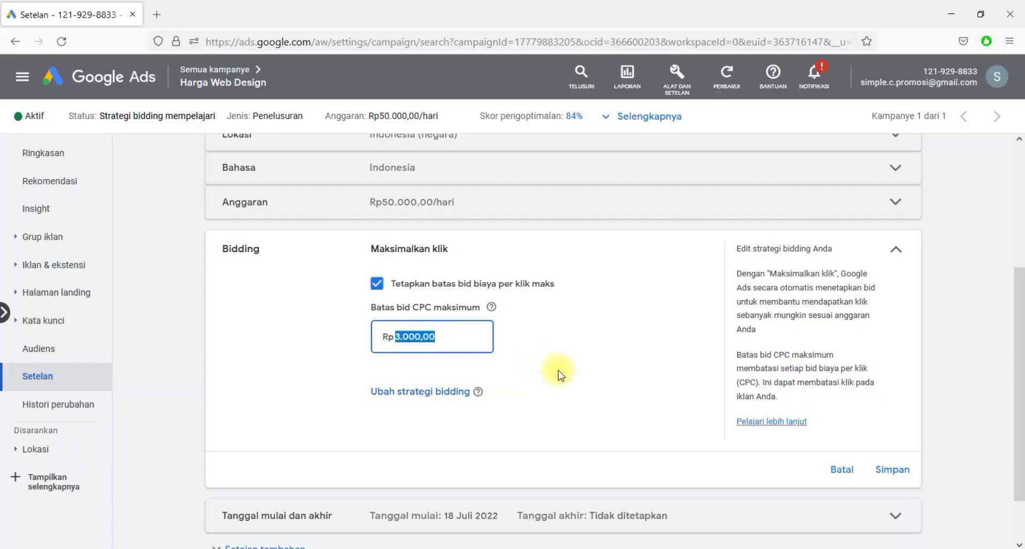
text(2700)
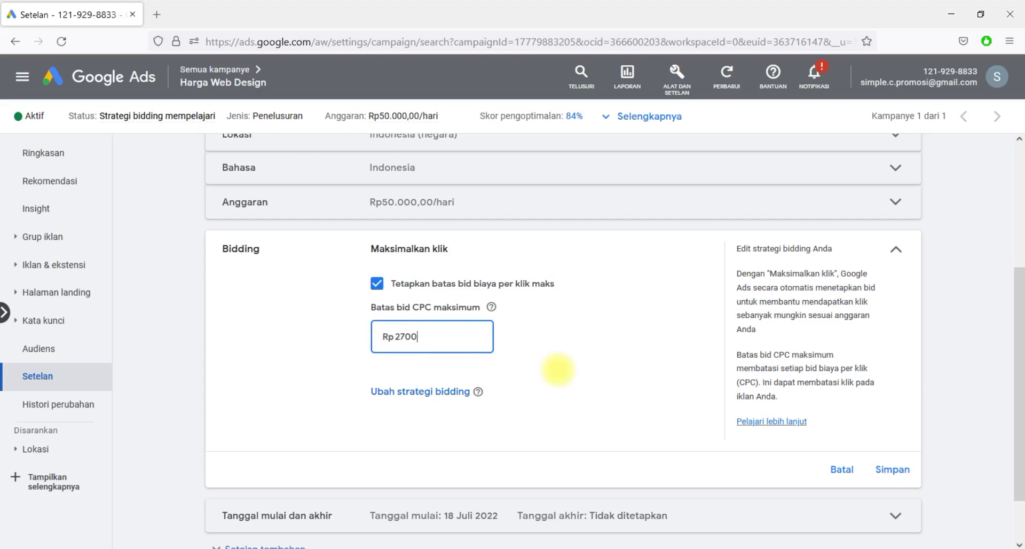
click(576, 372)
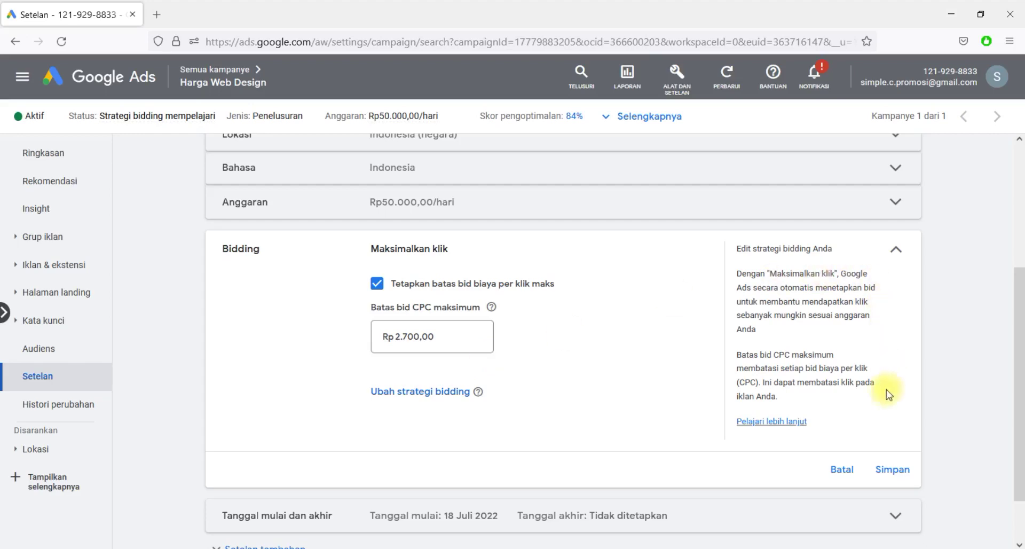
click(892, 469)
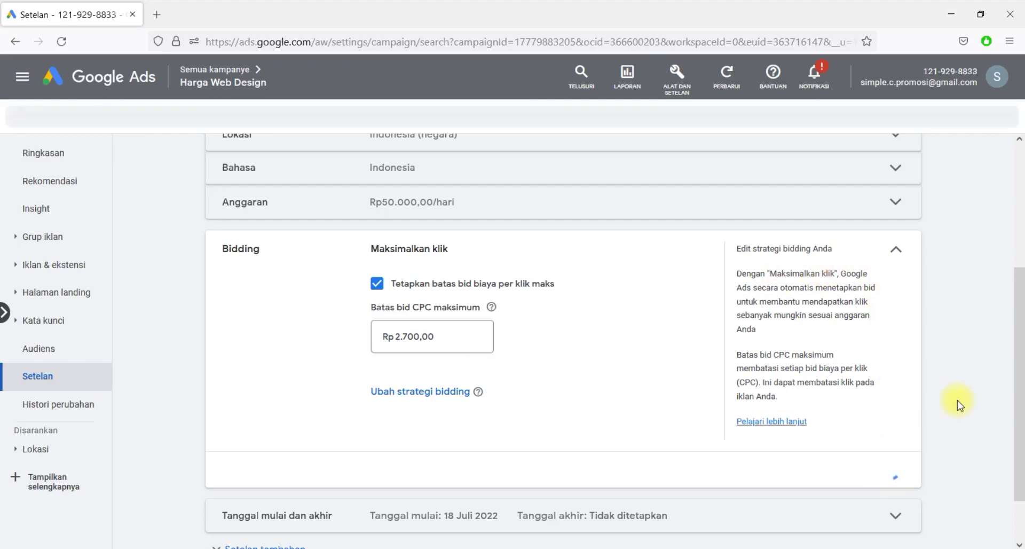